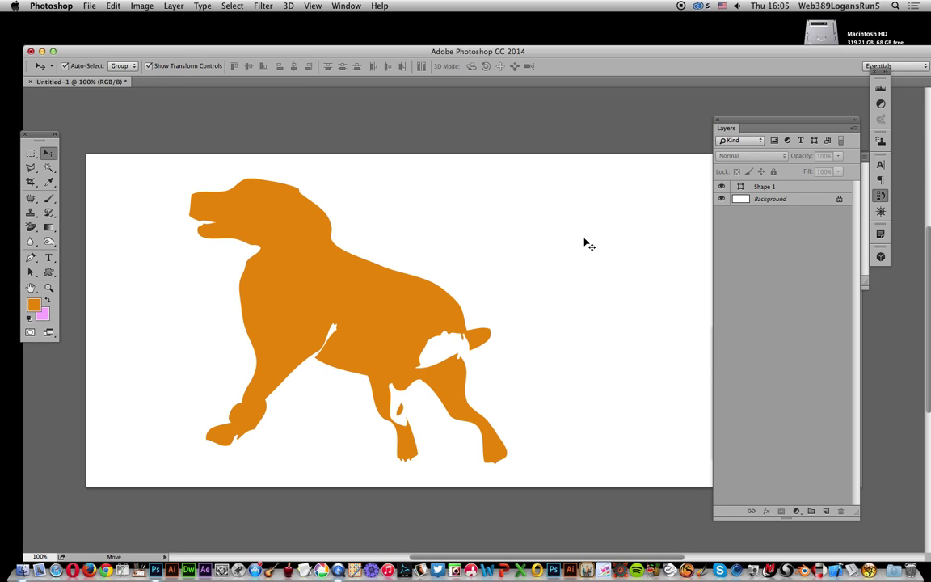
# Step: Select the orange dog shape layer and browse the custom shape library without changing anything
pyautogui.click(352, 287)
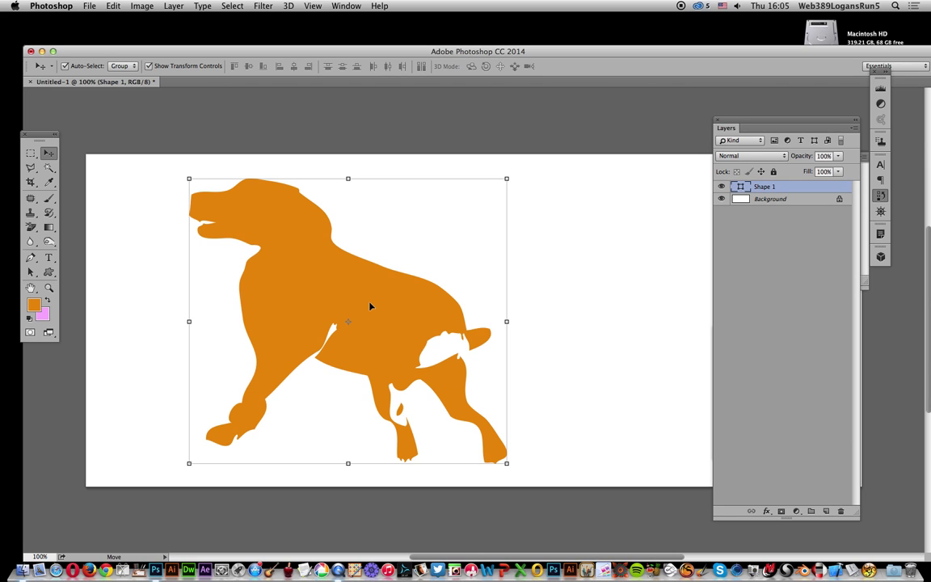
pyautogui.click(50, 274)
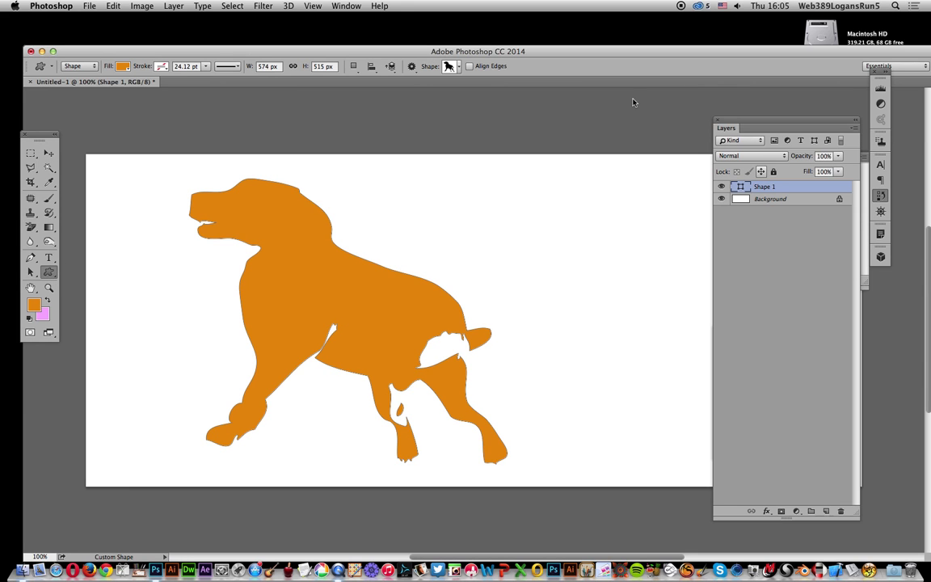
pyautogui.click(459, 69)
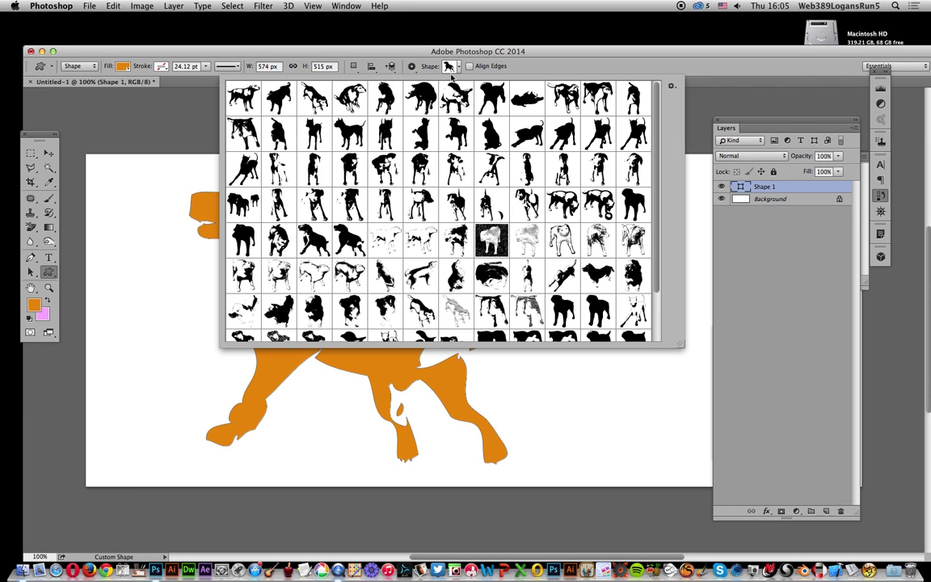
pyautogui.click(555, 57)
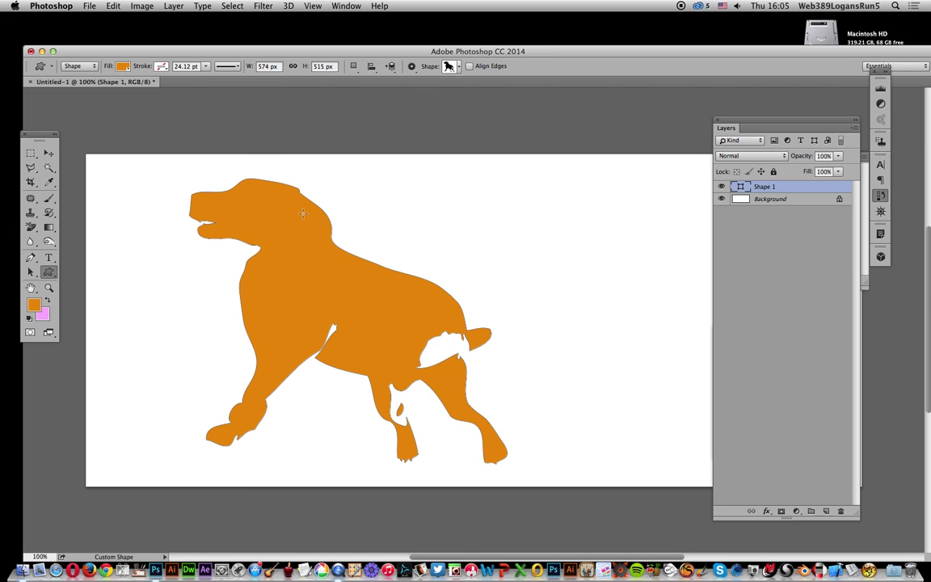
# Step: Convert Shape 1 into a smart object via Layer > Smart Objects
pyautogui.click(173, 6)
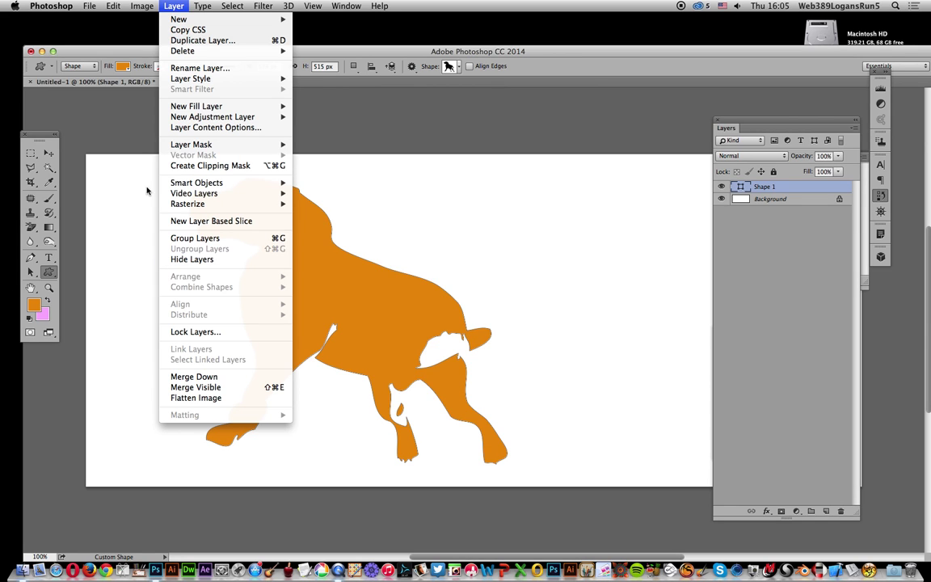
pyautogui.moveTo(278, 183)
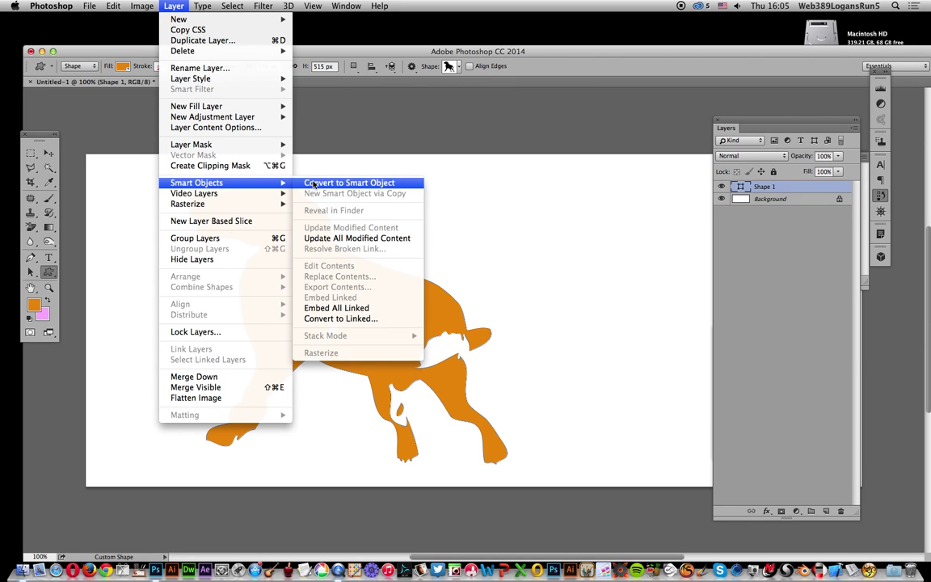
pyautogui.click(314, 184)
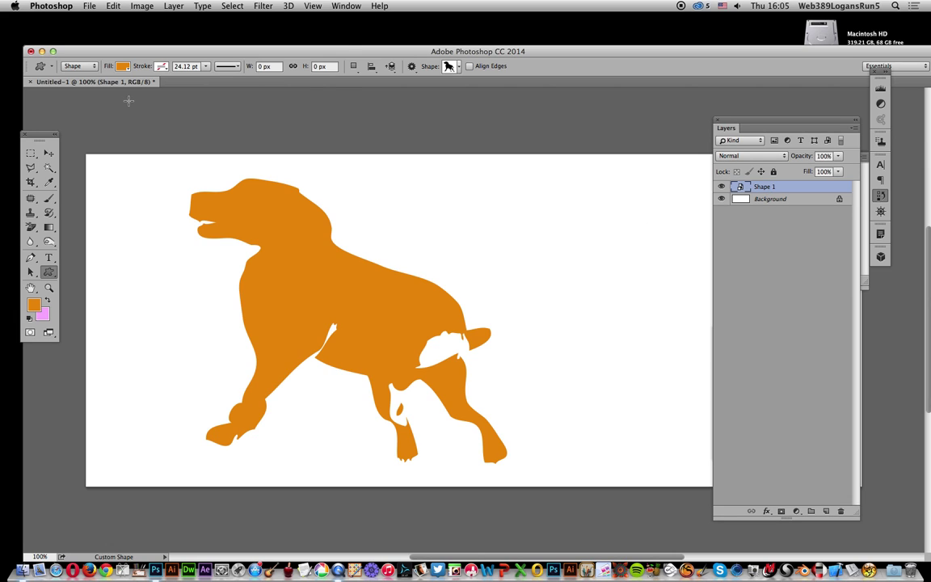
# Step: Duplicate the dog layer twice into Shape 1 copy and Shape 1 copy 2, then select Shape 1 copy
pyautogui.click(48, 153)
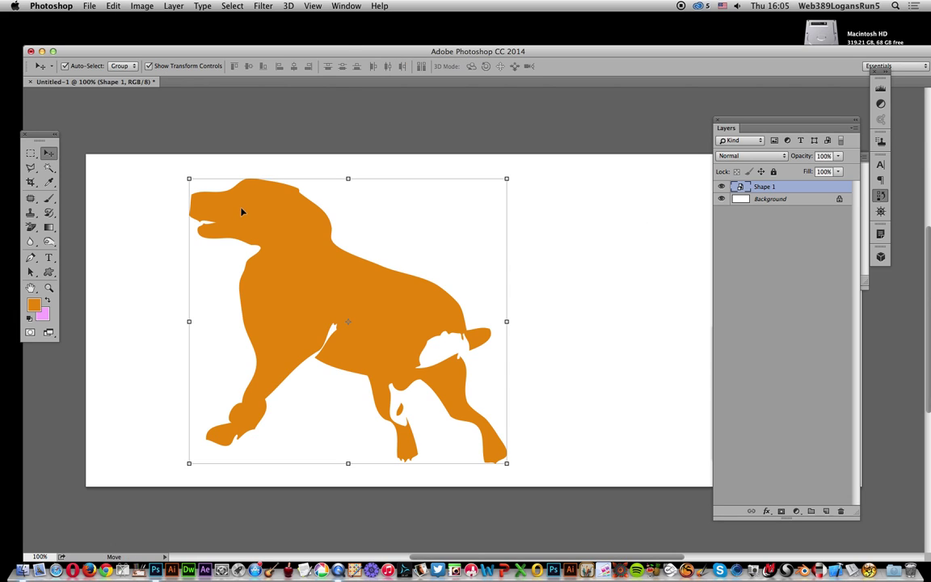
pyautogui.click(173, 7)
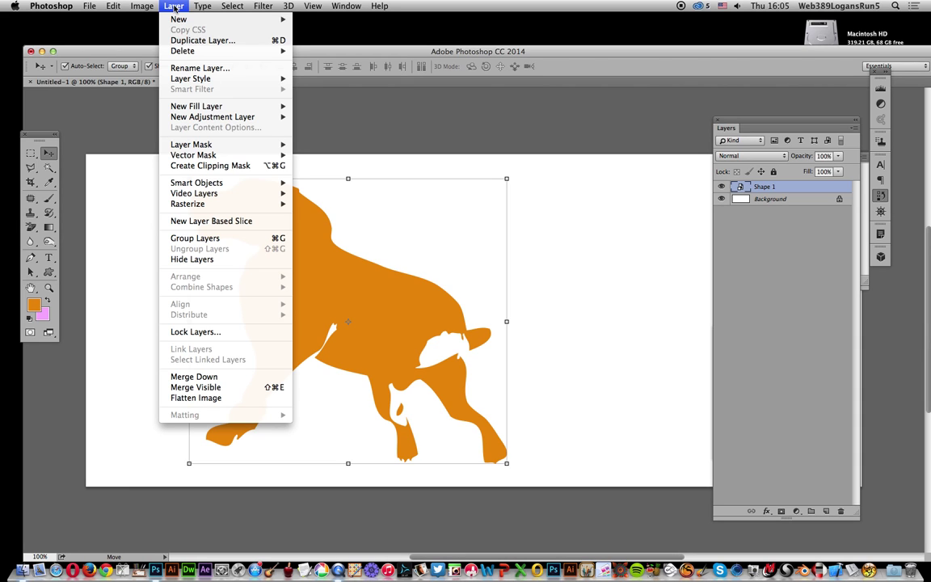
pyautogui.click(173, 38)
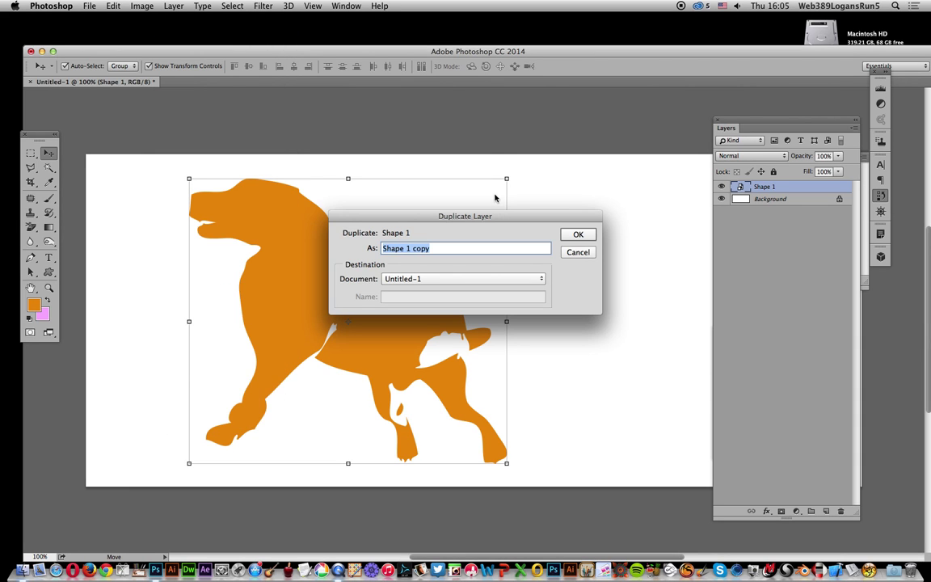
pyautogui.click(594, 236)
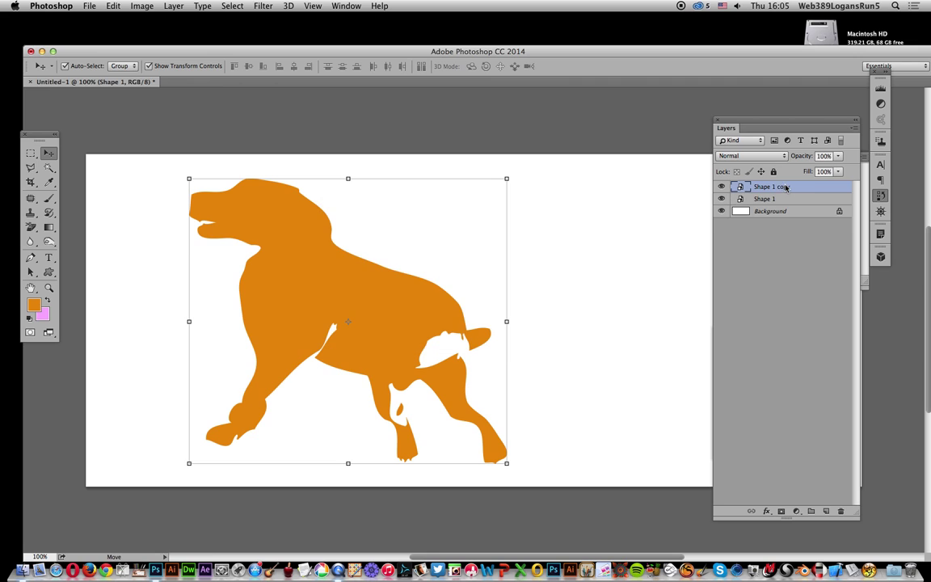
pyautogui.click(173, 6)
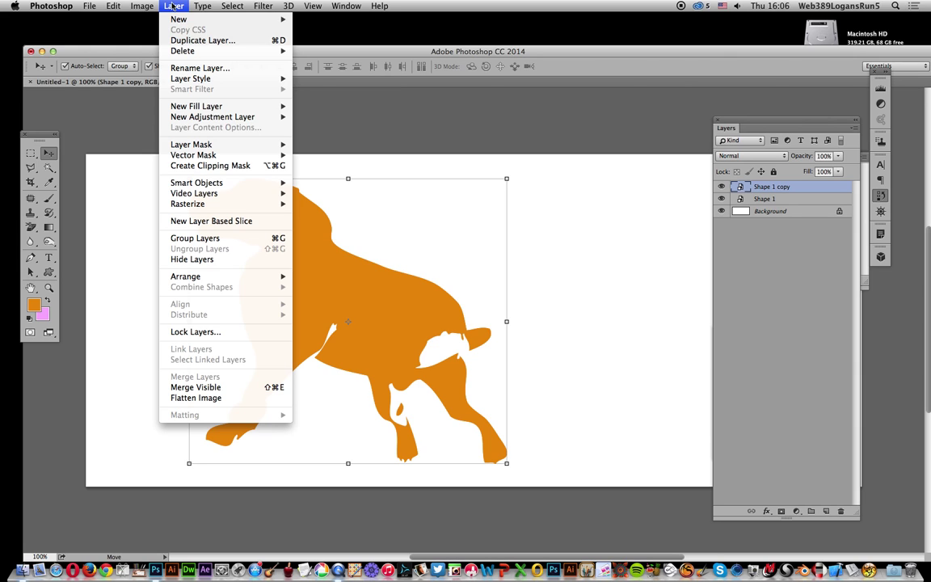
pyautogui.click(203, 40)
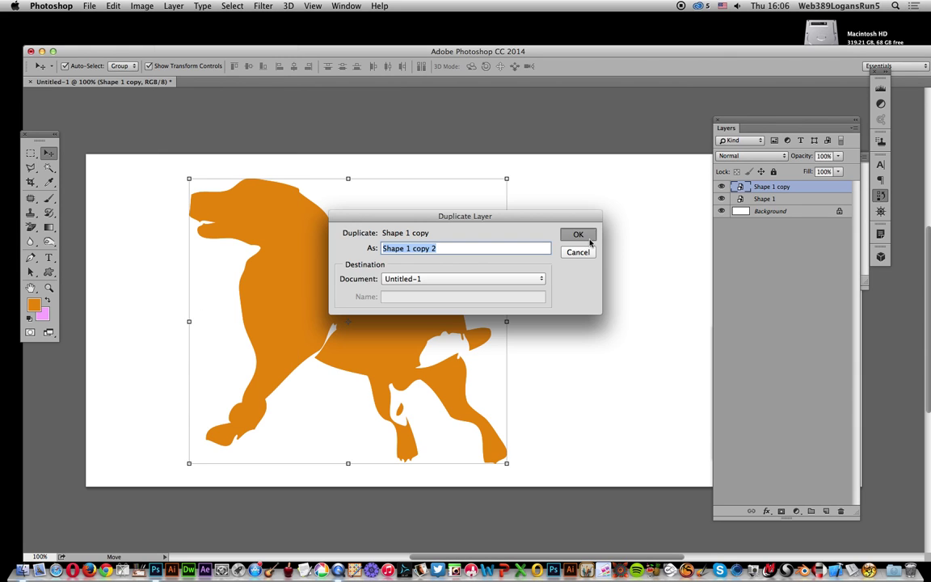
pyautogui.click(589, 240)
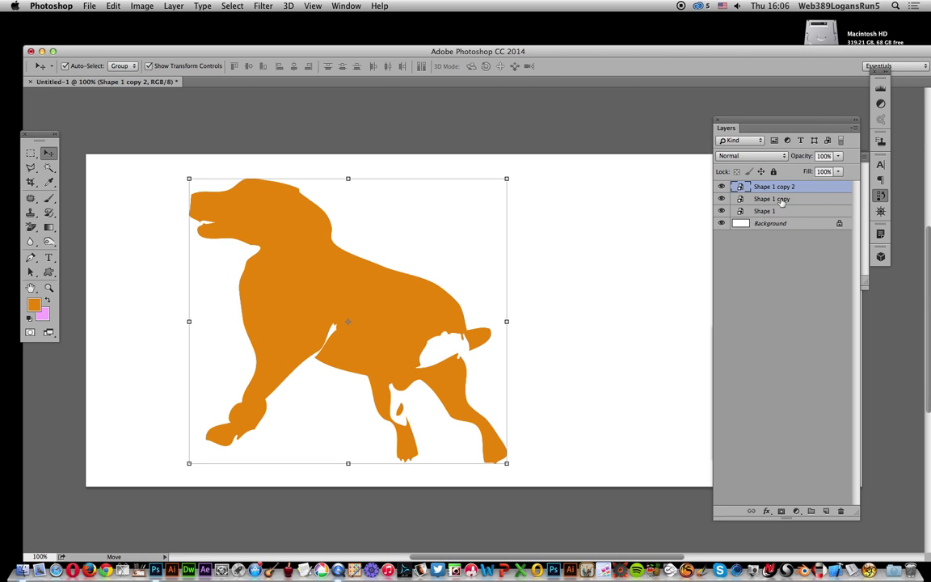
pyautogui.hotkey('alt', '[')
# Step: Blur Shape 1 copy with an 8.5 px Gaussian Blur smart filter, then select Shape 1 copy 2
pyautogui.click(262, 6)
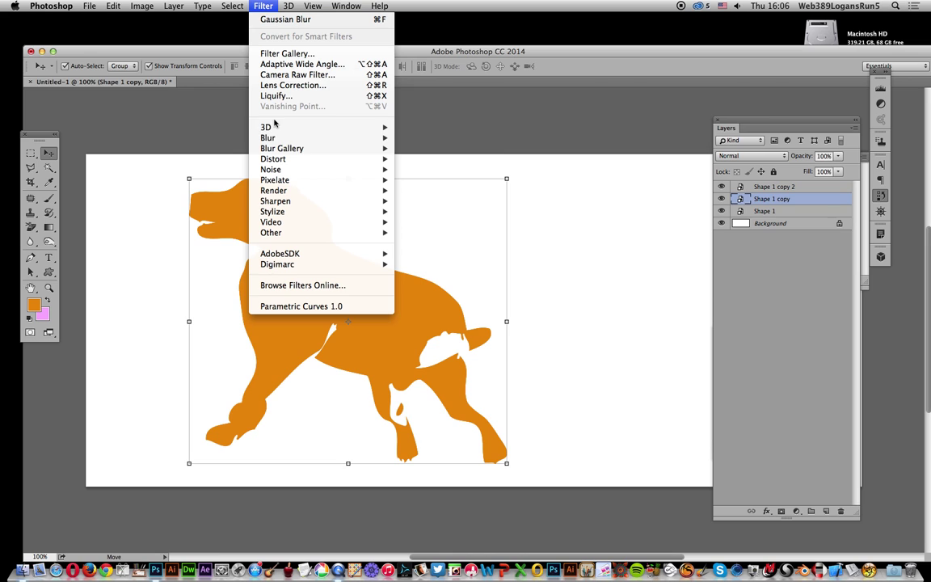
pyautogui.moveTo(340, 137)
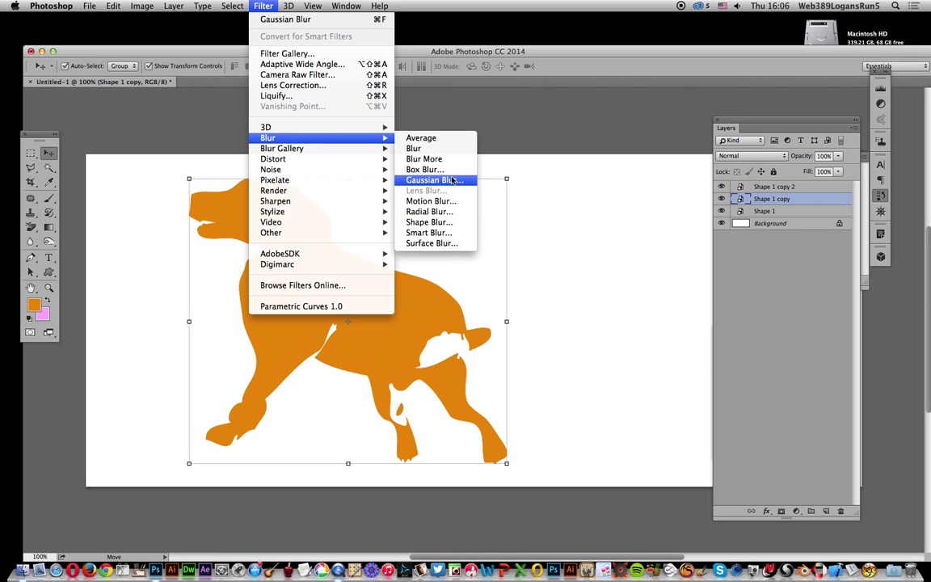
pyautogui.click(452, 180)
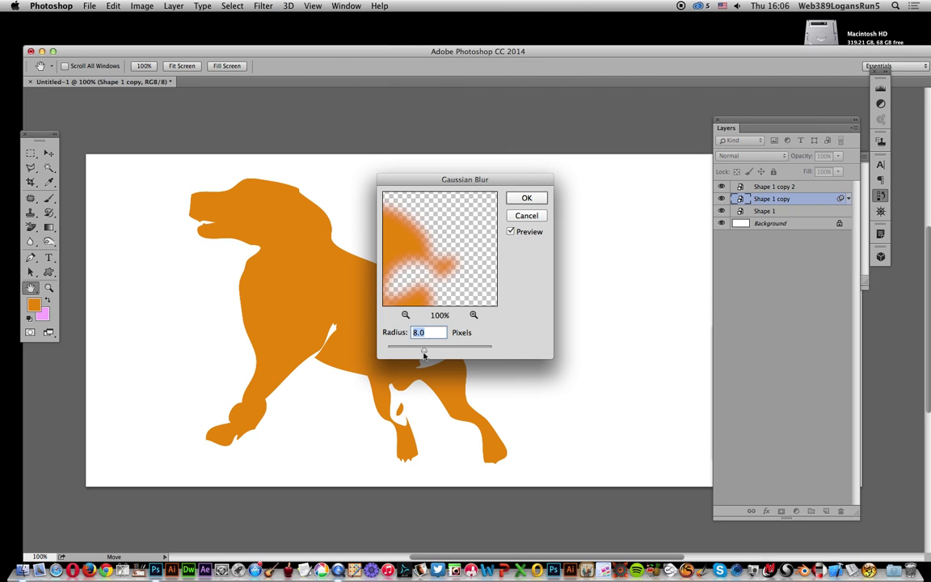
pyautogui.moveTo(423, 356); pyautogui.dragTo(425, 356)
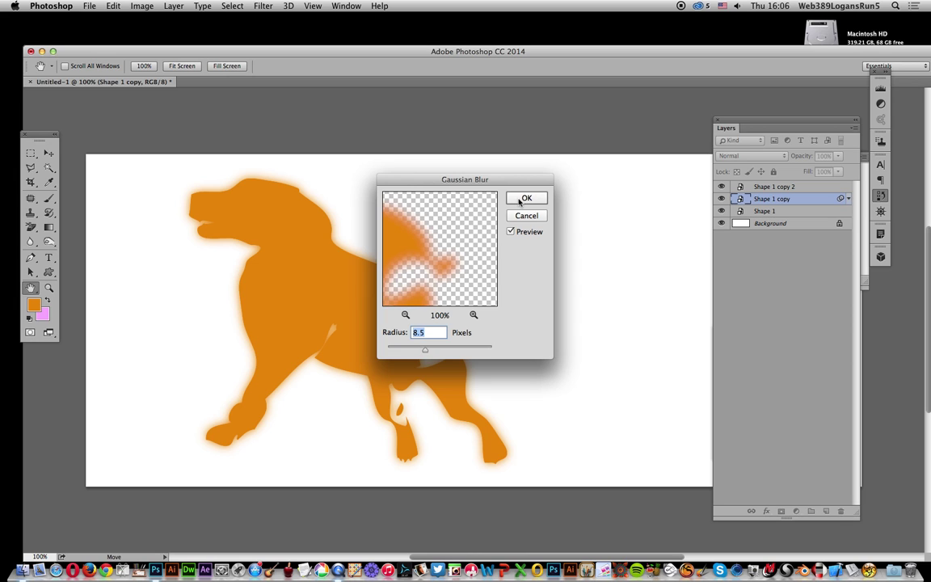
pyautogui.click(521, 198)
pyautogui.press('v')
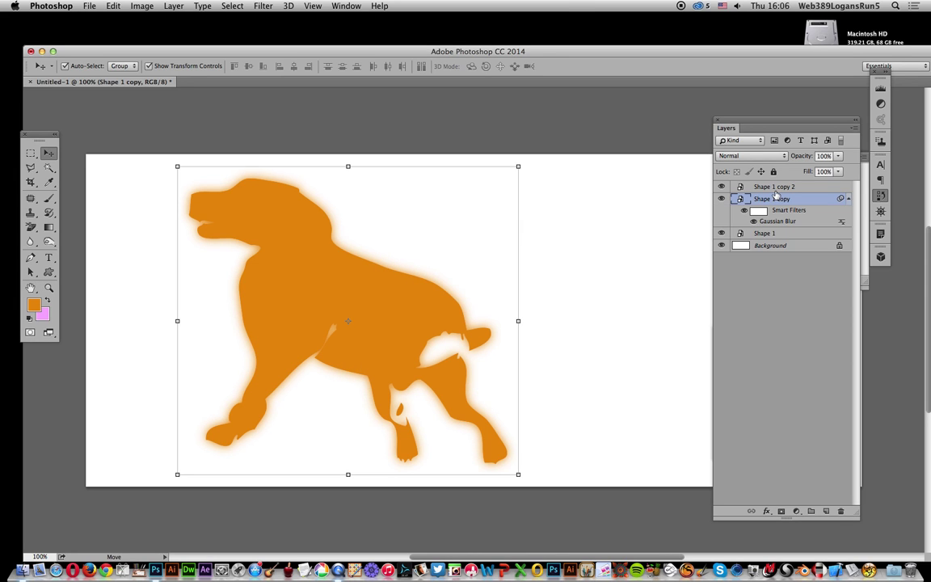
pyautogui.click(779, 187)
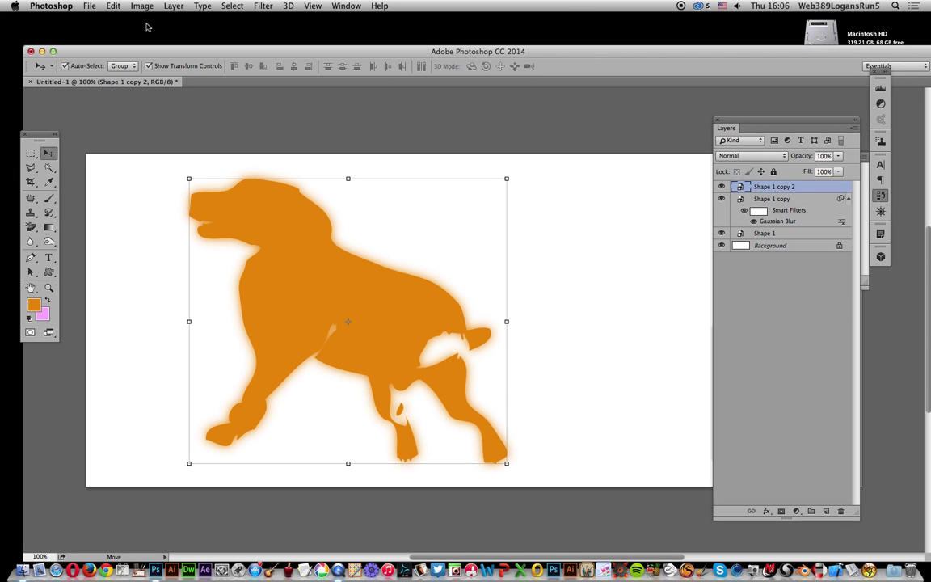
# Step: Give Shape 1 copy 2 a stronger Gaussian Blur of about 17.6 px
pyautogui.click(260, 5)
pyautogui.moveTo(323, 138)
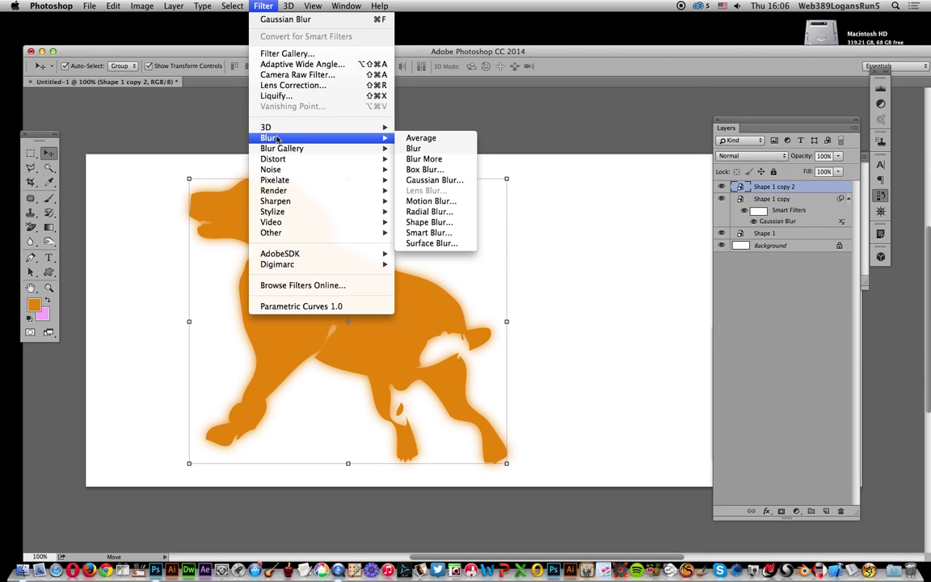
pyautogui.click(414, 182)
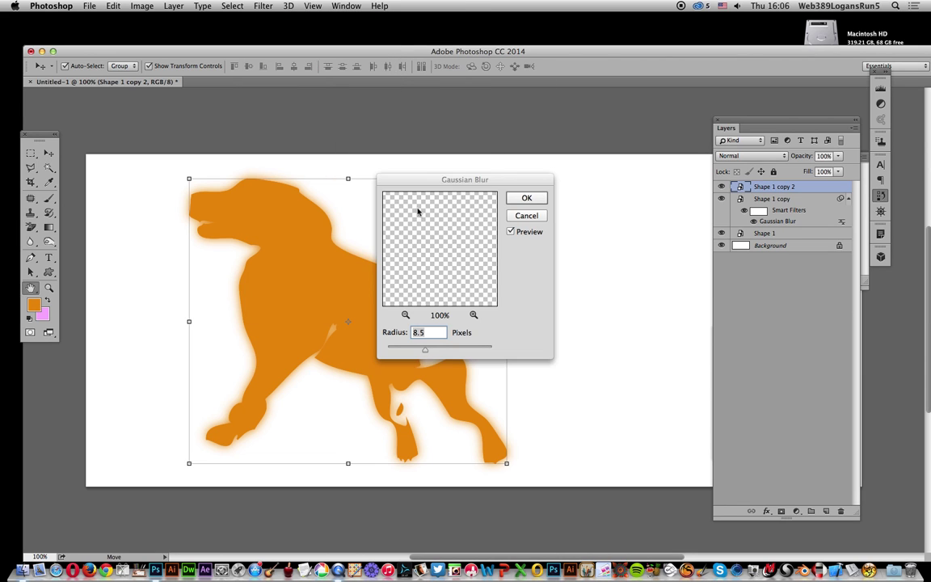
pyautogui.moveTo(422, 353); pyautogui.dragTo(433, 354)
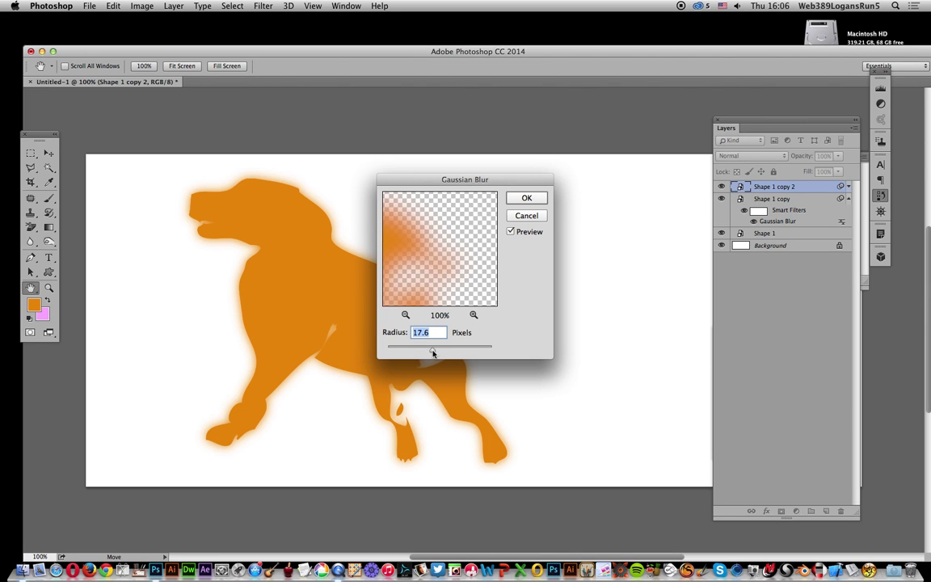
pyautogui.click(526, 198)
pyautogui.press('v')
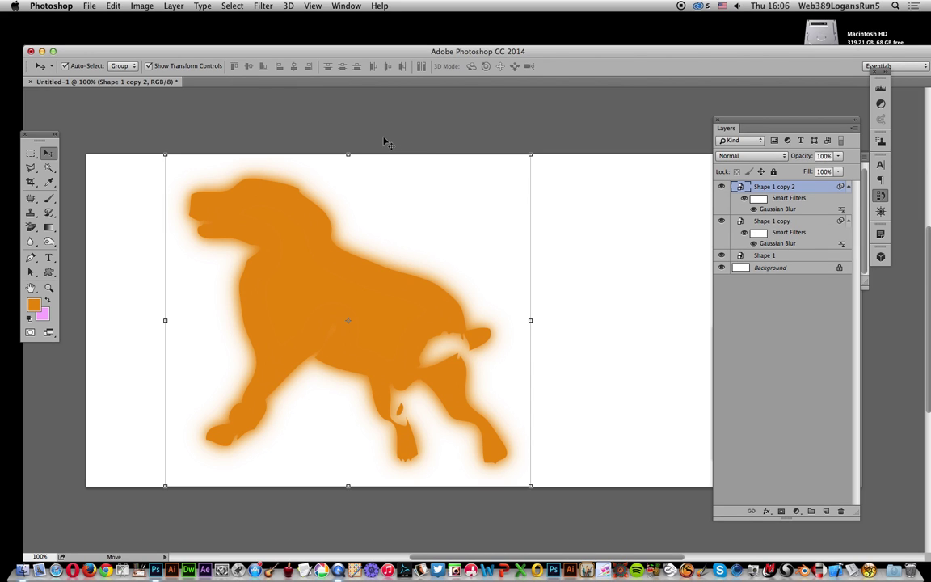
pyautogui.click(173, 7)
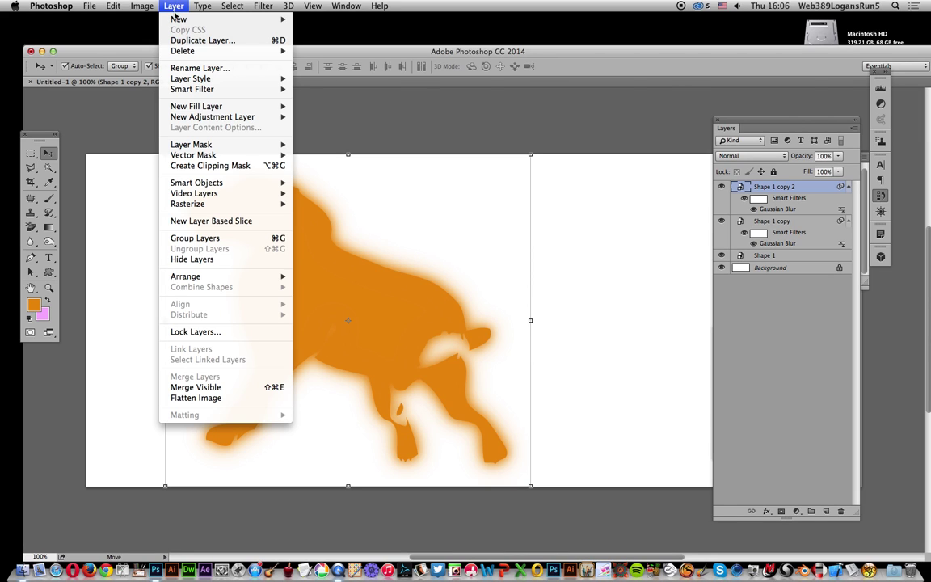
# Step: Add a gray Color Overlay layer style to Shape 1 copy 2
pyautogui.moveTo(176, 18)
pyautogui.moveTo(185, 78)
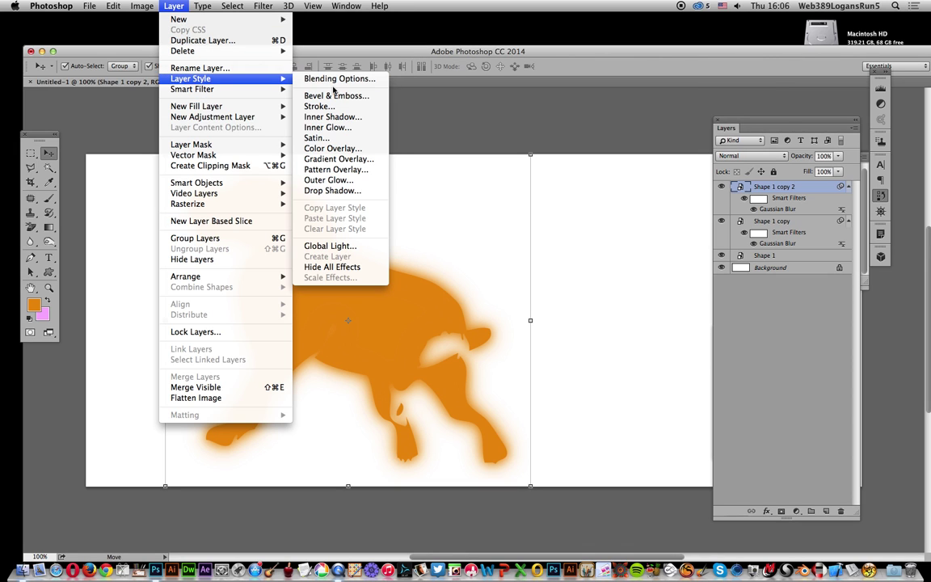
pyautogui.click(327, 148)
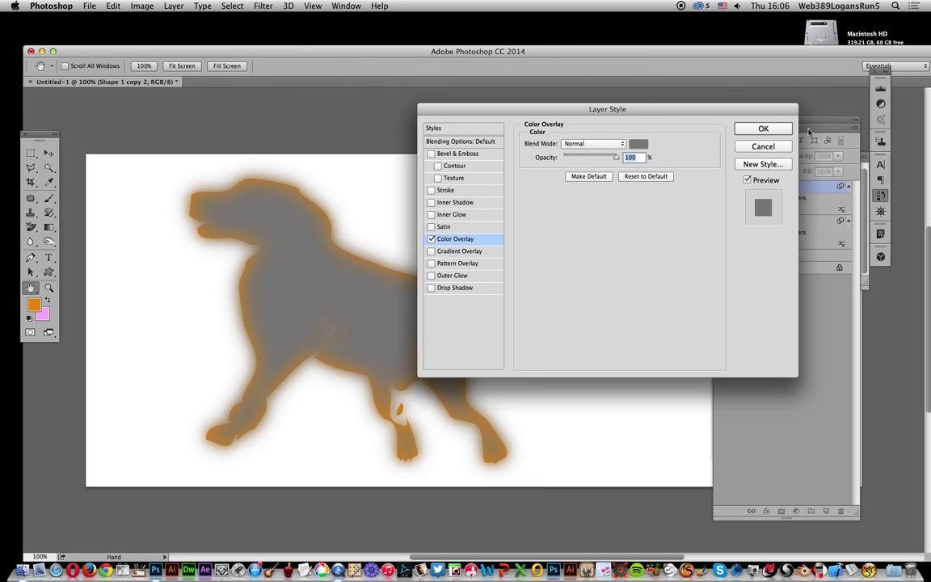
pyautogui.click(764, 129)
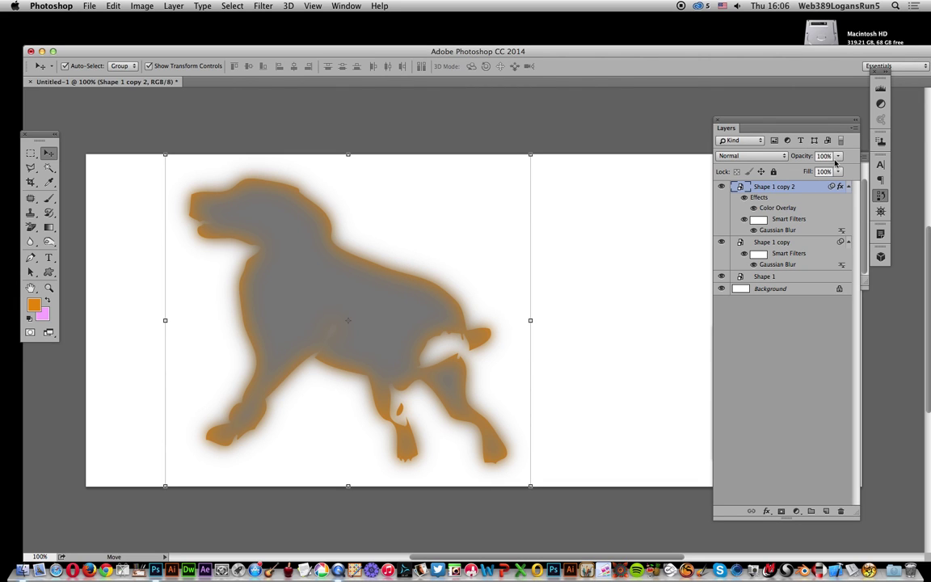
# Step: Lower Shape 1 copy 2's opacity to 64%, then select Shape 1 copy
pyautogui.click(838, 156)
pyautogui.moveTo(822, 171); pyautogui.dragTo(819, 171)
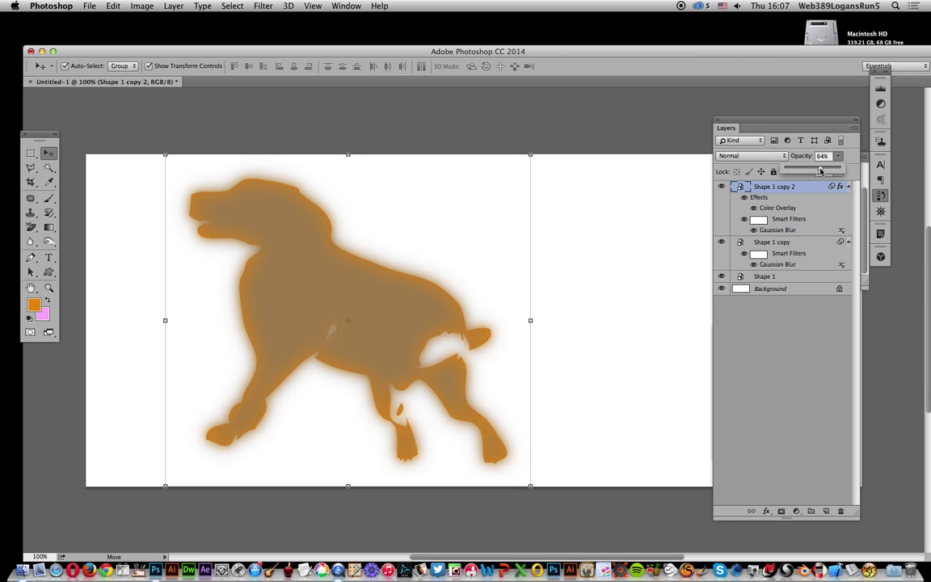
pyautogui.click(776, 243)
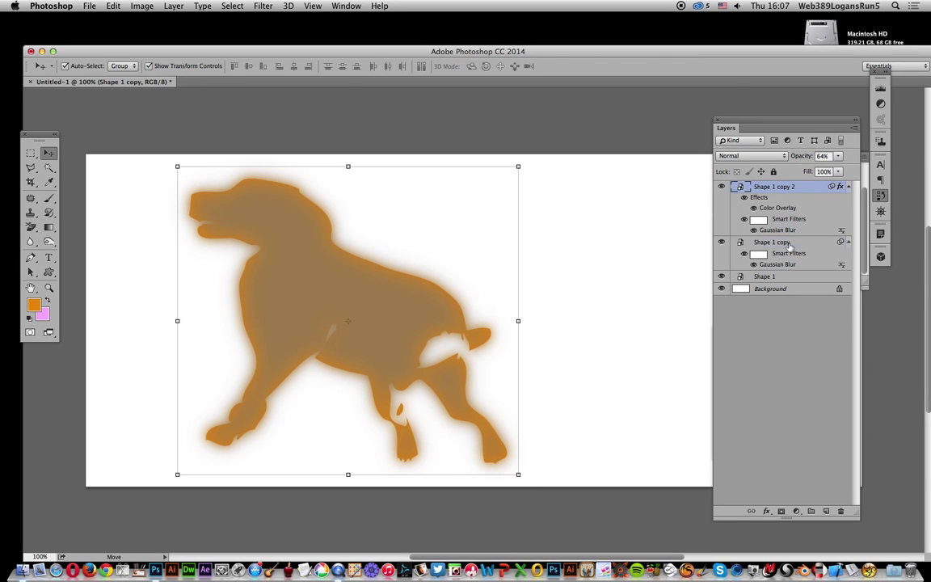
pyautogui.click(174, 6)
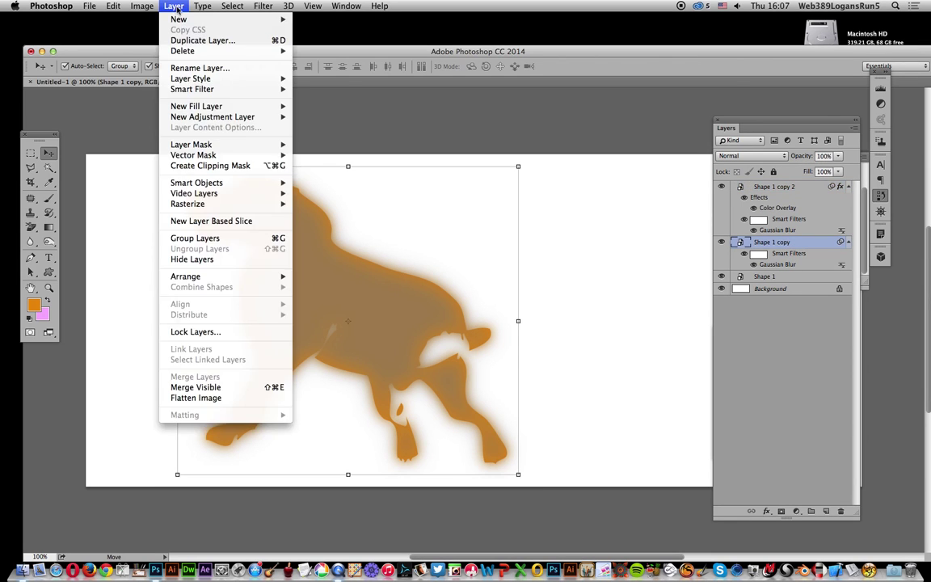
pyautogui.moveTo(178, 77)
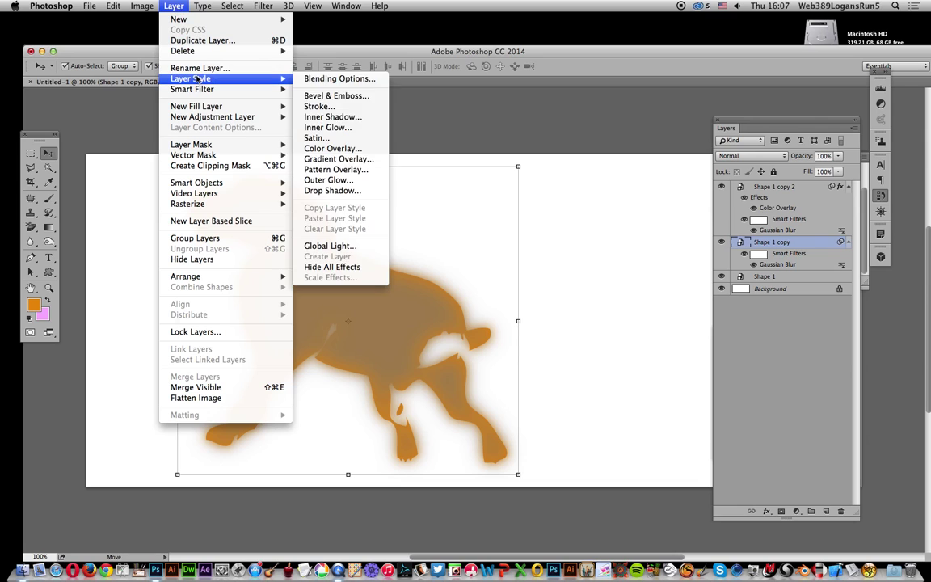
# Step: Add a Color Overlay to Shape 1 copy using light grey #ababab
pyautogui.click(330, 150)
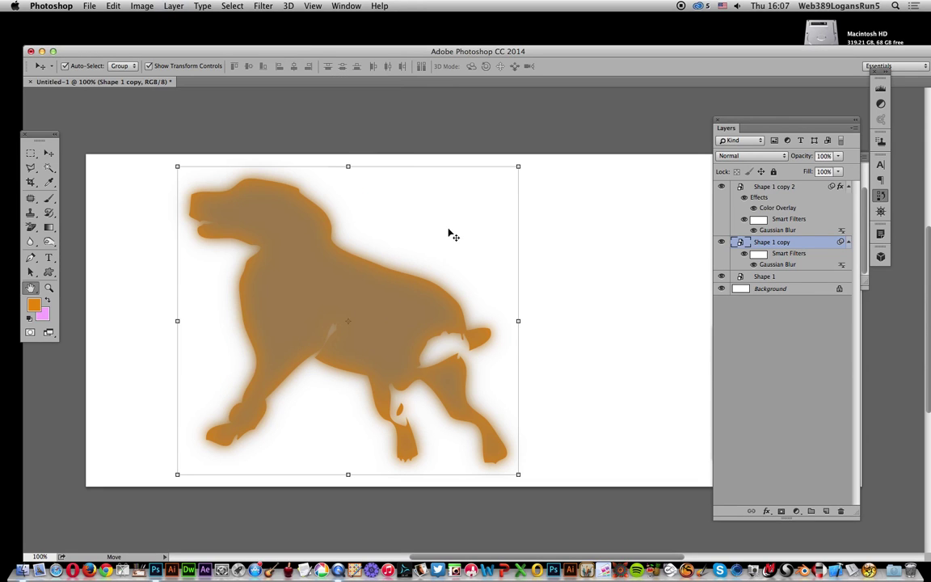
pyautogui.click(639, 144)
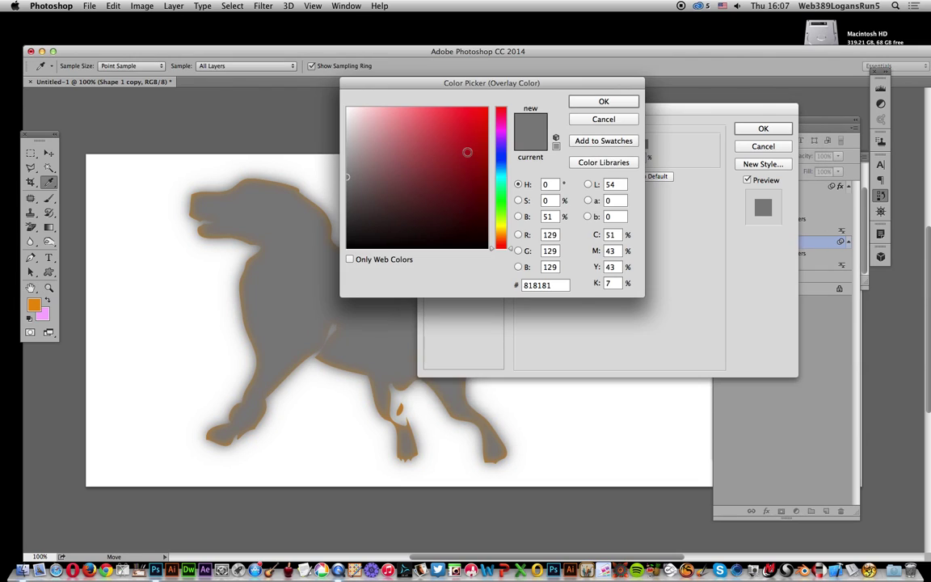
pyautogui.click(346, 154)
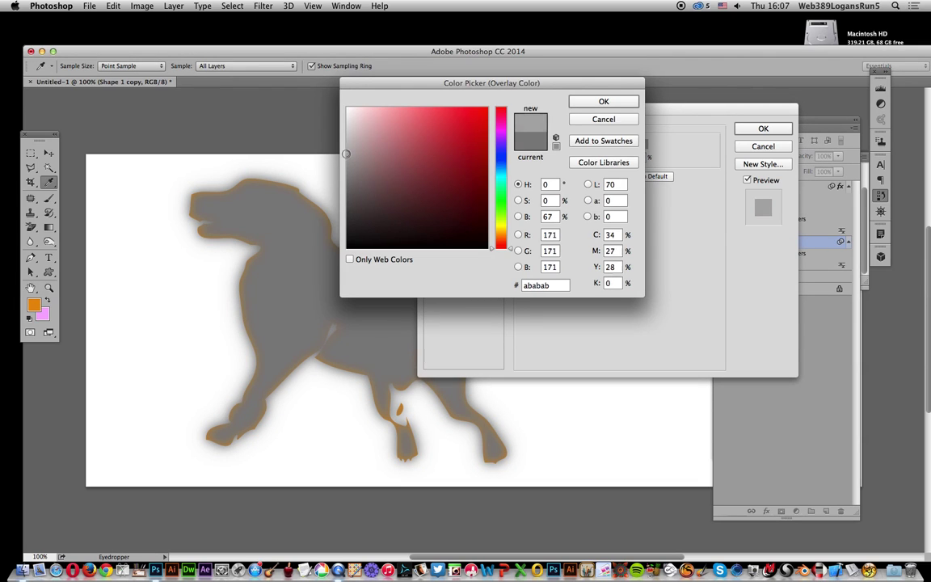
pyautogui.click(576, 101)
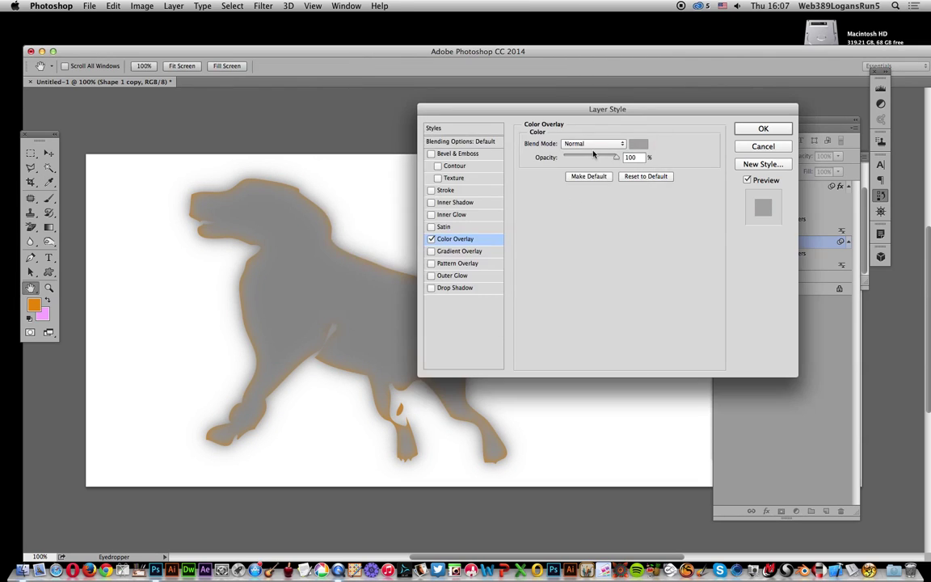
# Step: Apply the overlay, set Shape 1 copy to 52% opacity, and move Shape 1 to the top
pyautogui.click(763, 129)
pyautogui.press('v')
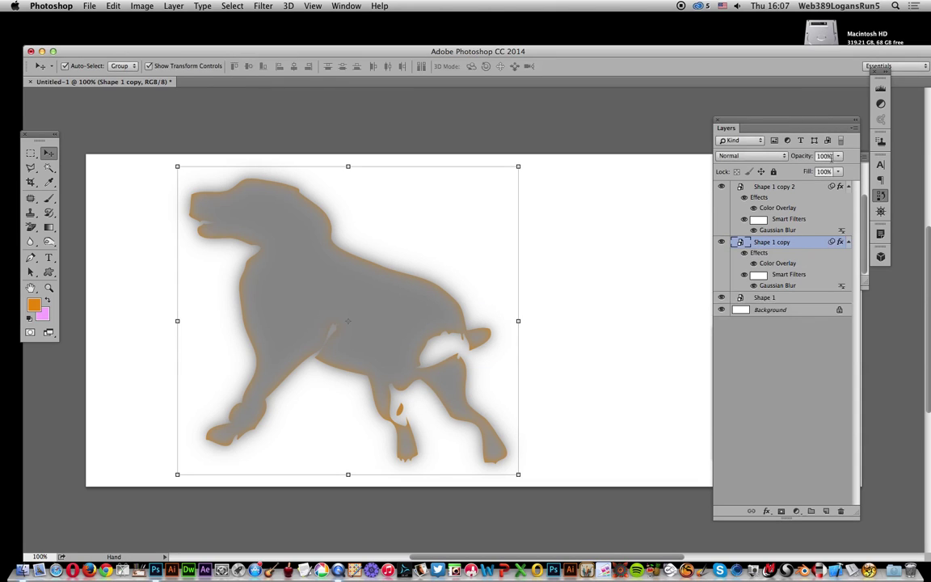
pyautogui.click(839, 155)
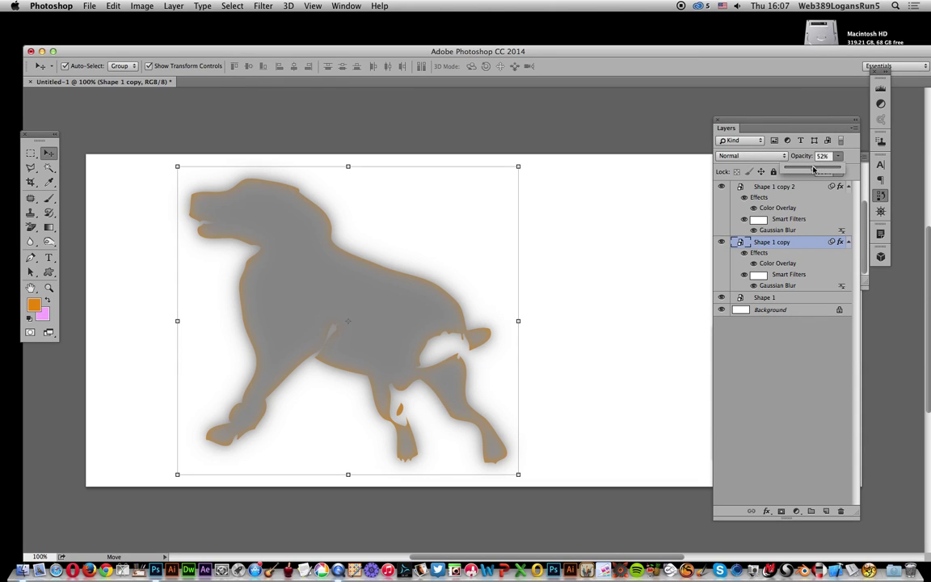
pyautogui.moveTo(816, 169); pyautogui.dragTo(813, 169)
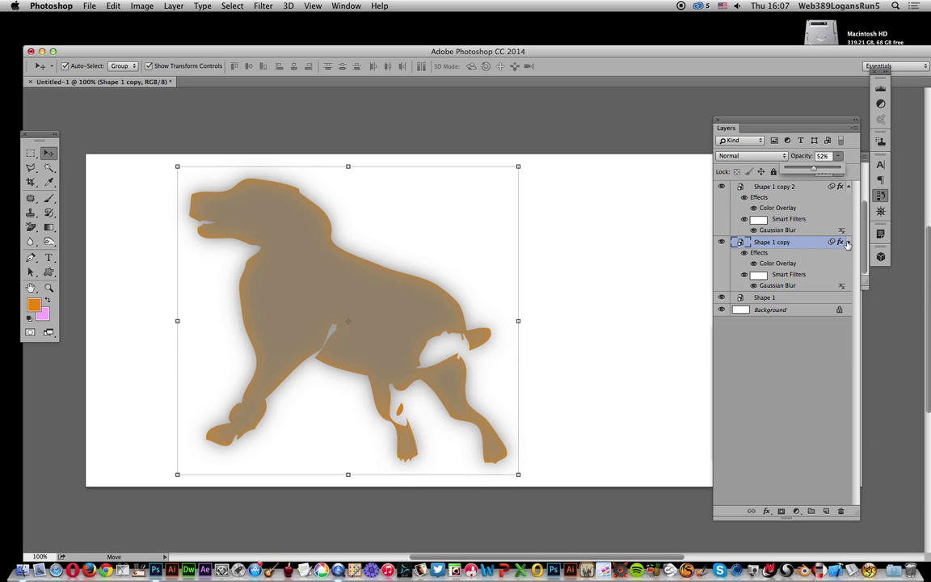
pyautogui.moveTo(791, 298); pyautogui.dragTo(791, 189)
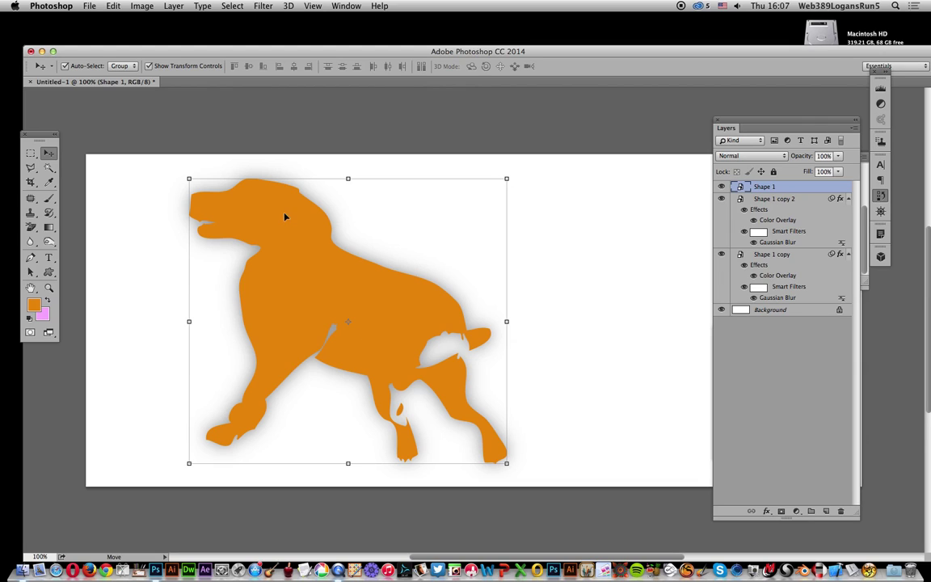
# Step: Distort Shape 1 copy so its top corners lie down and left, forming a flat blurred shadow
pyautogui.click(775, 256)
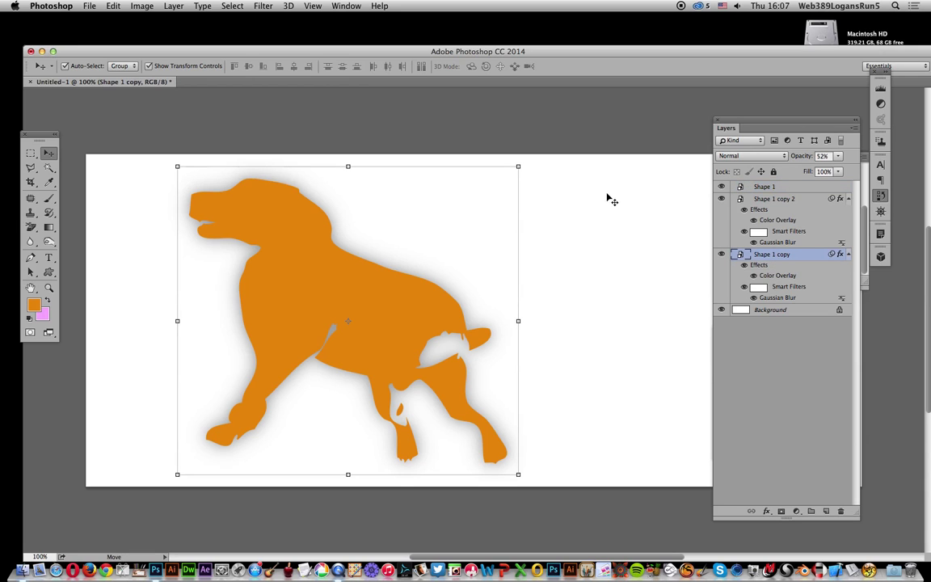
pyautogui.click(113, 5)
pyautogui.moveTo(122, 242)
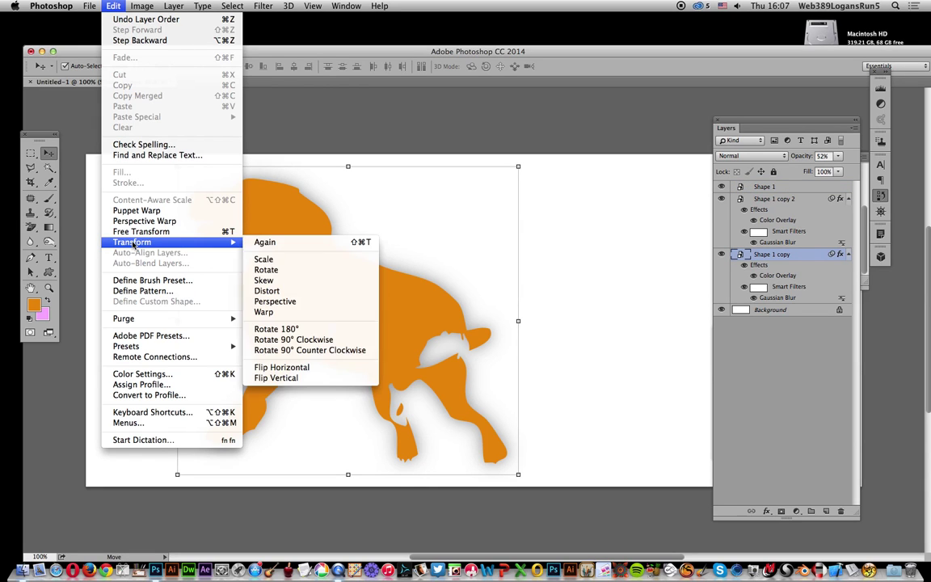
pyautogui.click(266, 290)
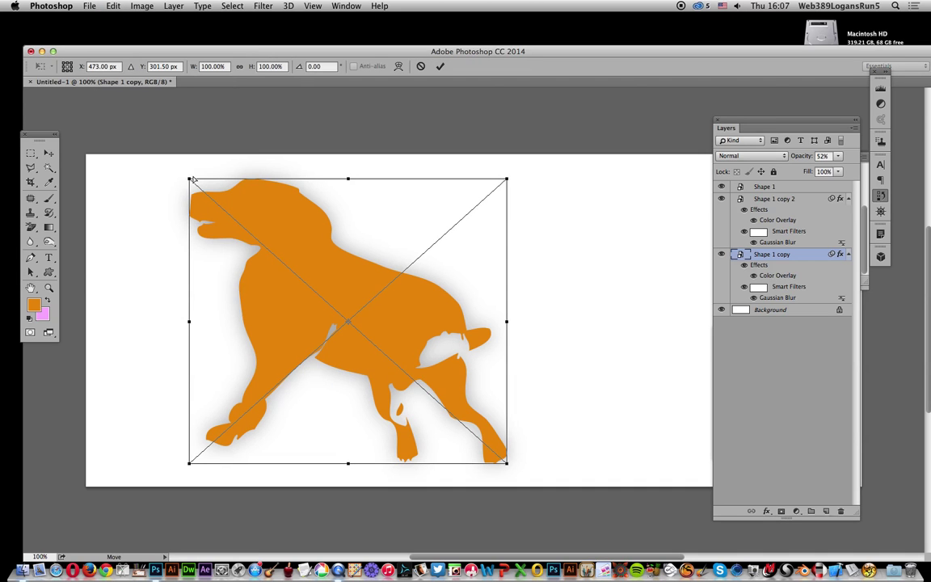
pyautogui.moveTo(189, 180); pyautogui.dragTo(71, 305)
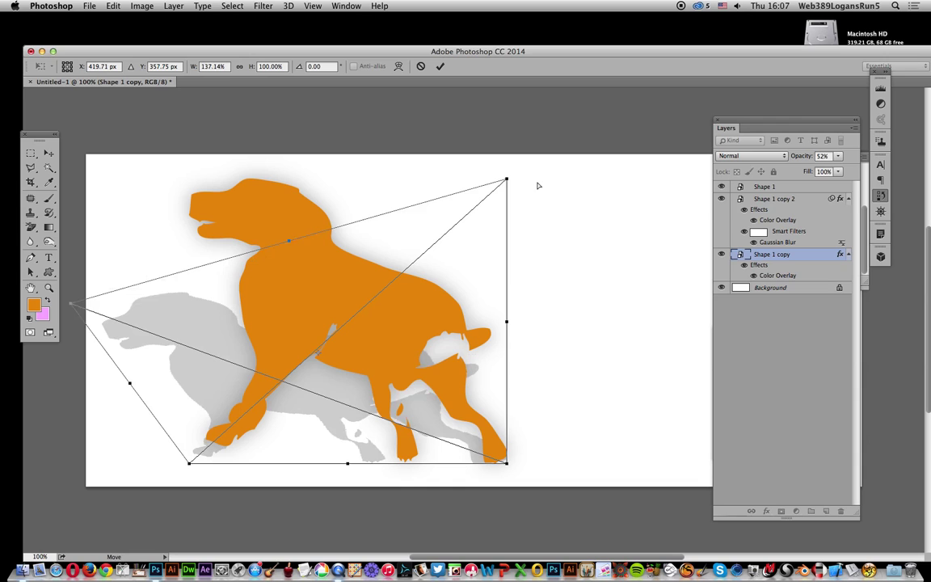
pyautogui.moveTo(506, 179); pyautogui.dragTo(233, 299)
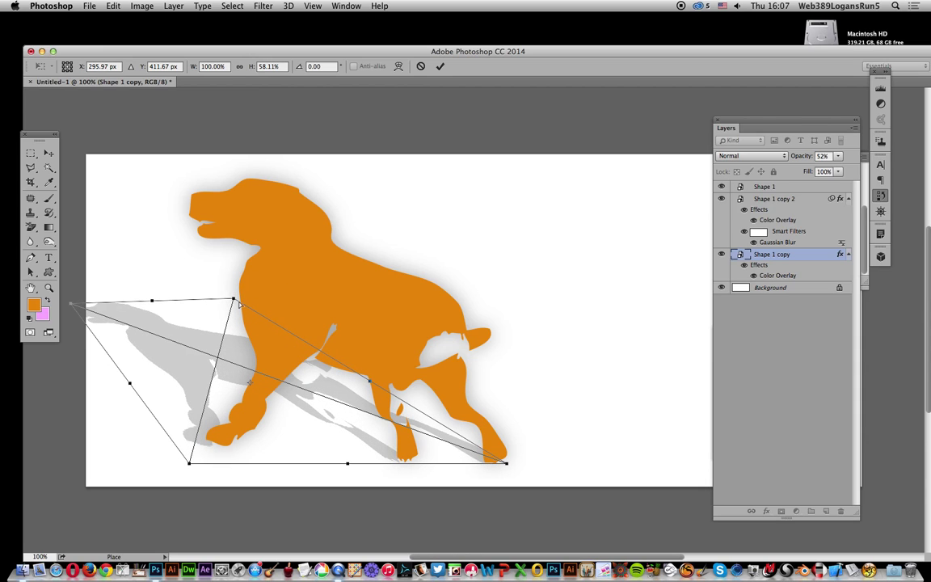
pyautogui.moveTo(234, 301); pyautogui.dragTo(203, 305)
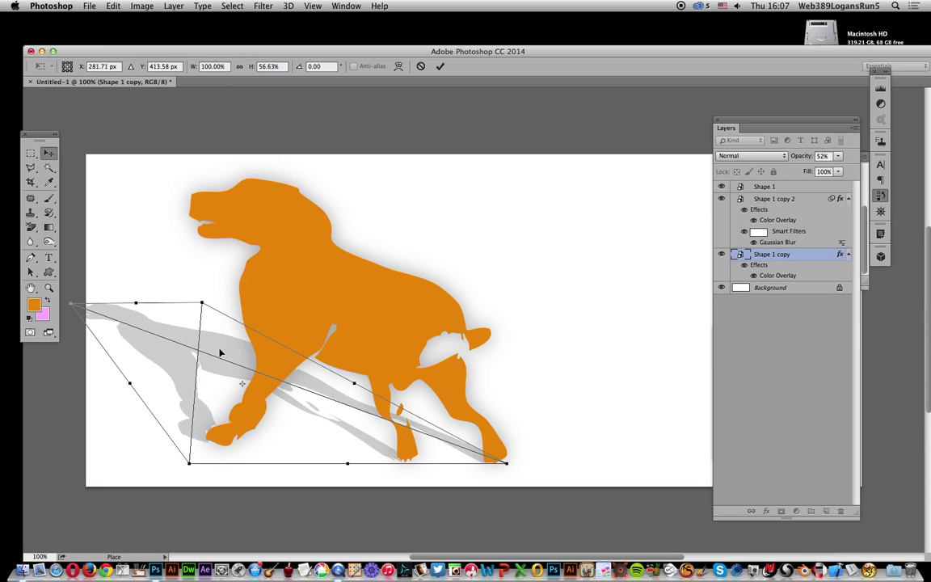
pyautogui.press('Return')
pyautogui.press('super+f')
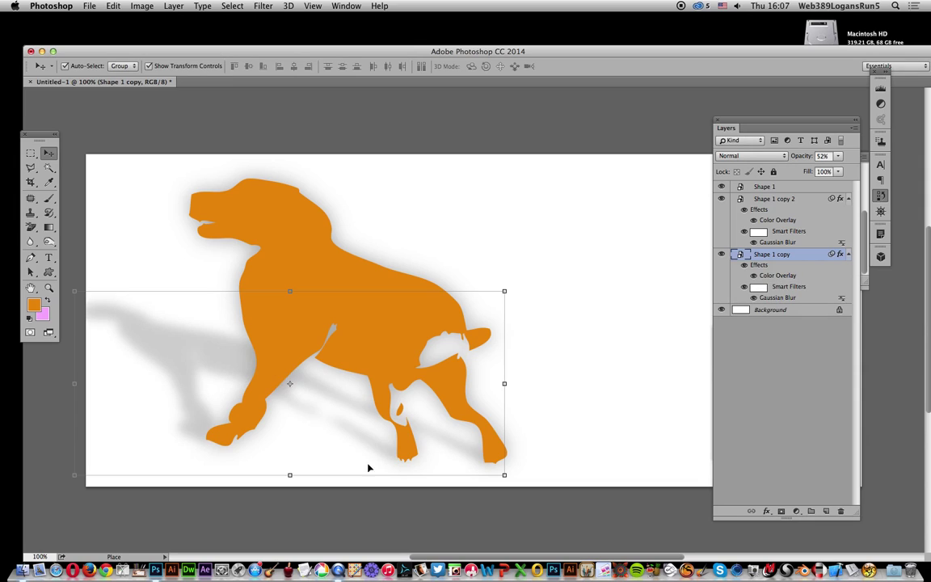
# Step: Distort Shape 1 copy 2 so its top corners lie down and right, forming a second shadow
pyautogui.click(776, 199)
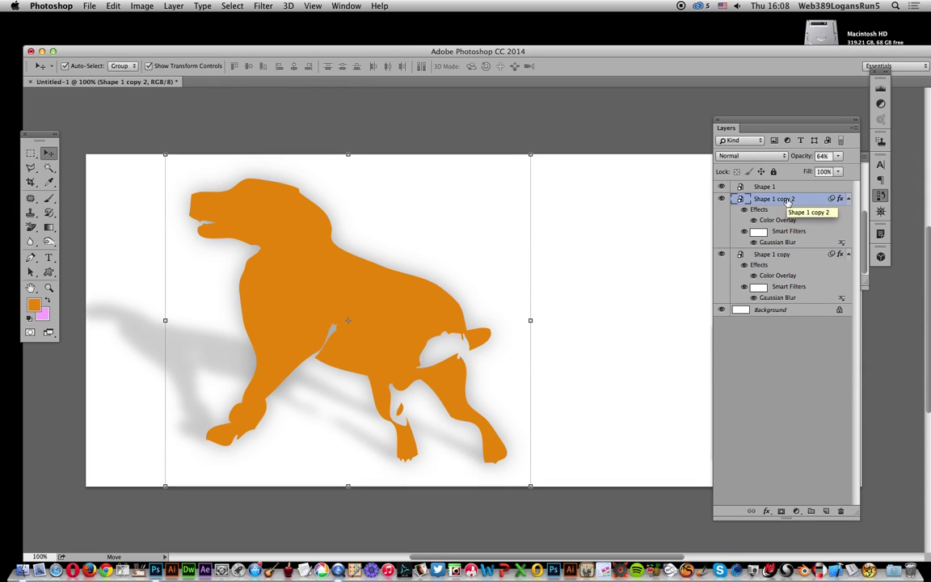
pyautogui.click(114, 5)
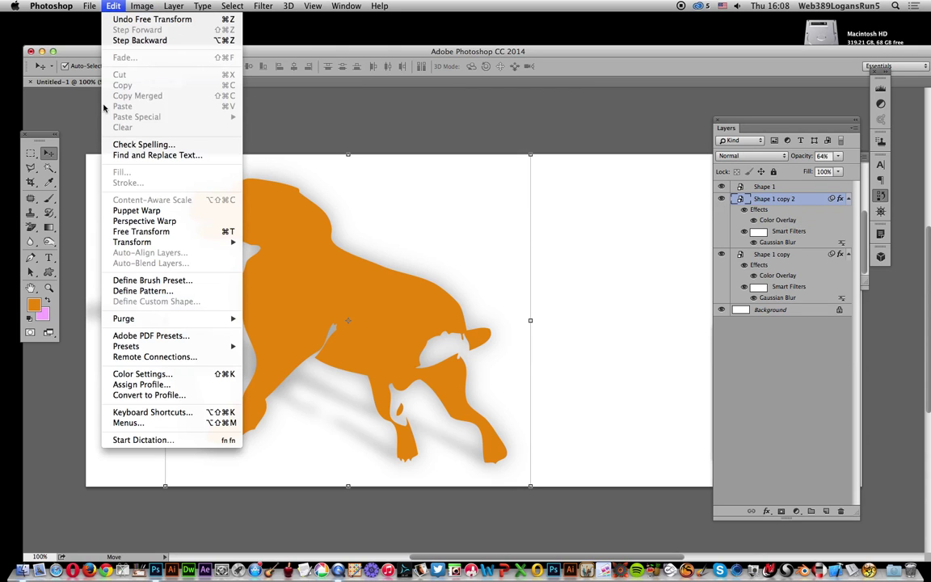
pyautogui.moveTo(130, 242)
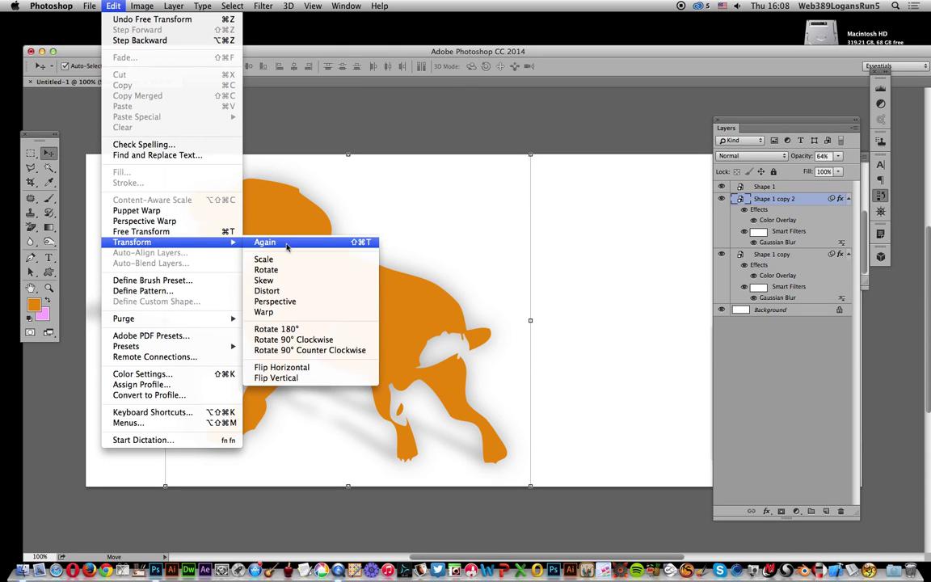
pyautogui.click(271, 290)
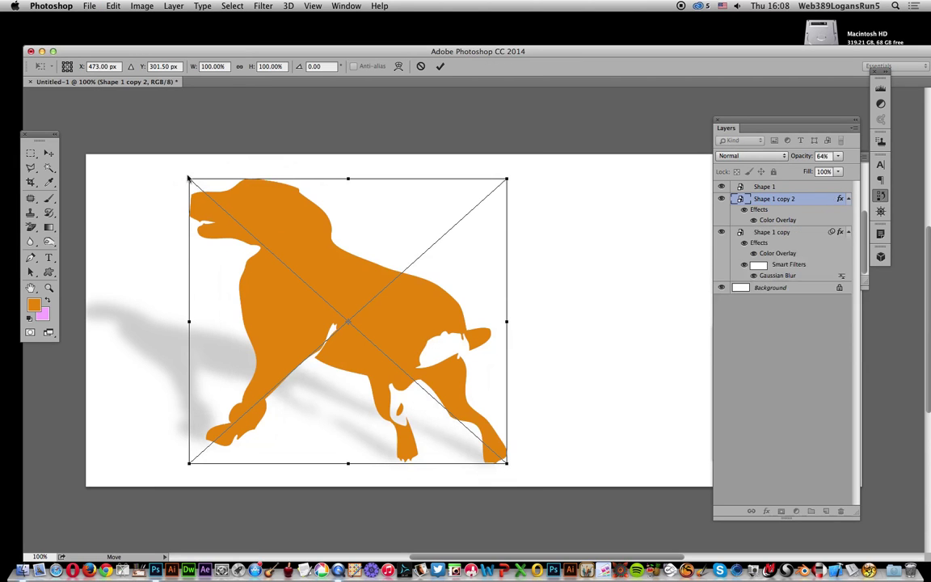
pyautogui.moveTo(191, 183); pyautogui.dragTo(365, 259)
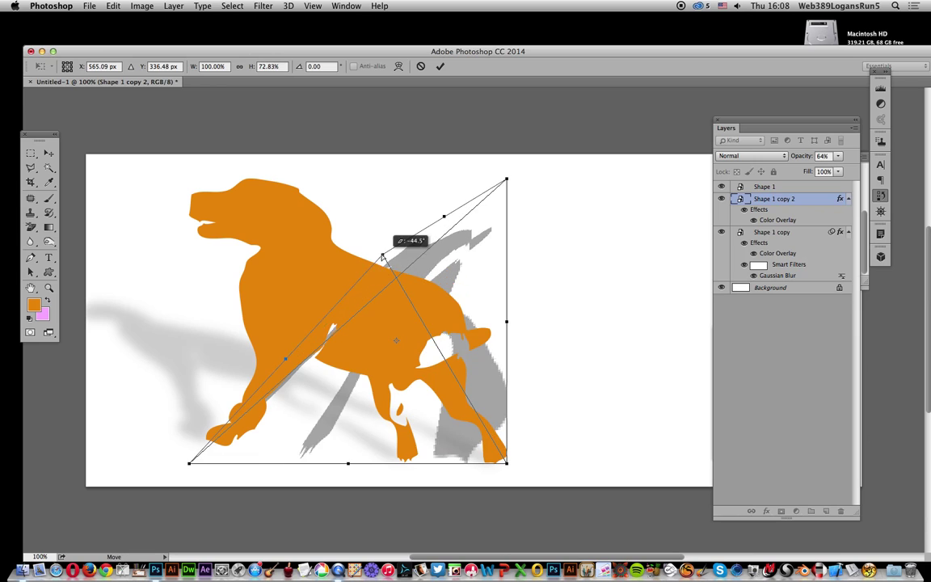
pyautogui.moveTo(506, 178); pyautogui.dragTo(683, 289)
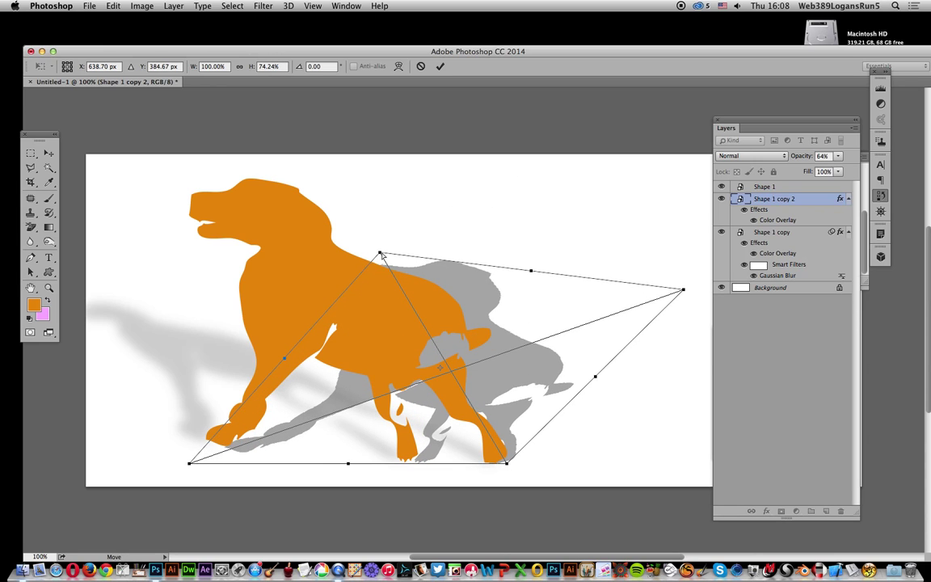
pyautogui.moveTo(382, 256); pyautogui.dragTo(518, 289)
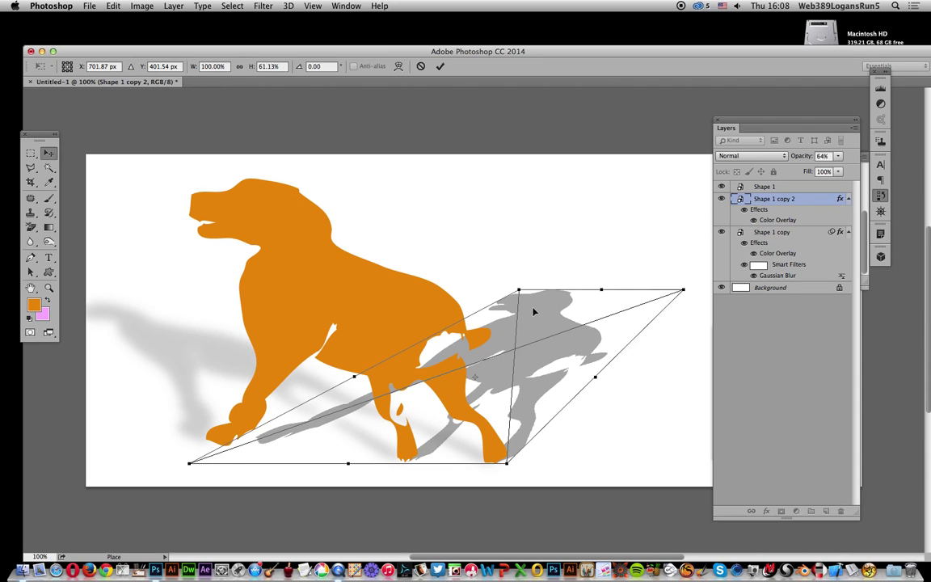
pyautogui.press('Return')
pyautogui.press('super+f')
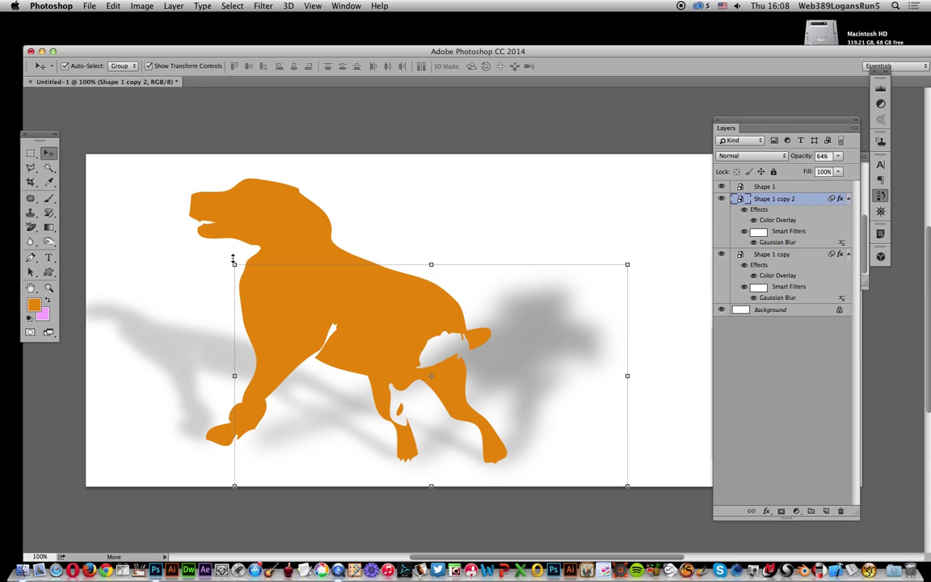
# Step: Distort the right shadow lower and further right onto the floor, then flatten the image
pyautogui.click(111, 6)
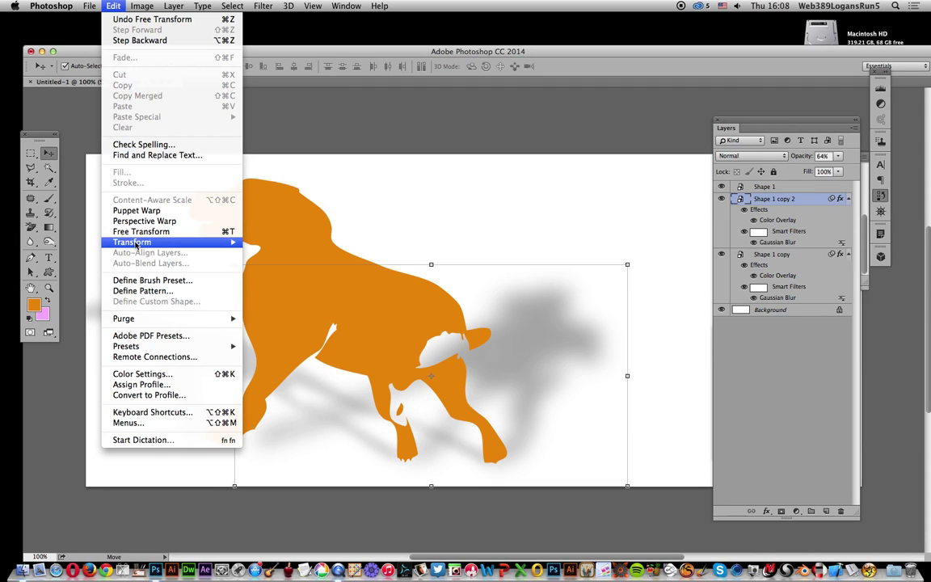
pyautogui.moveTo(136, 242)
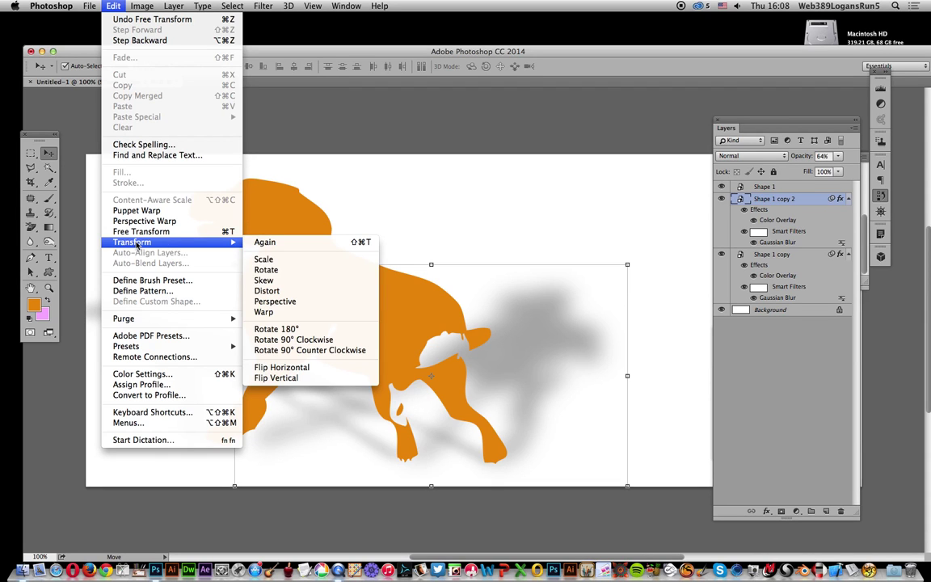
pyautogui.click(276, 291)
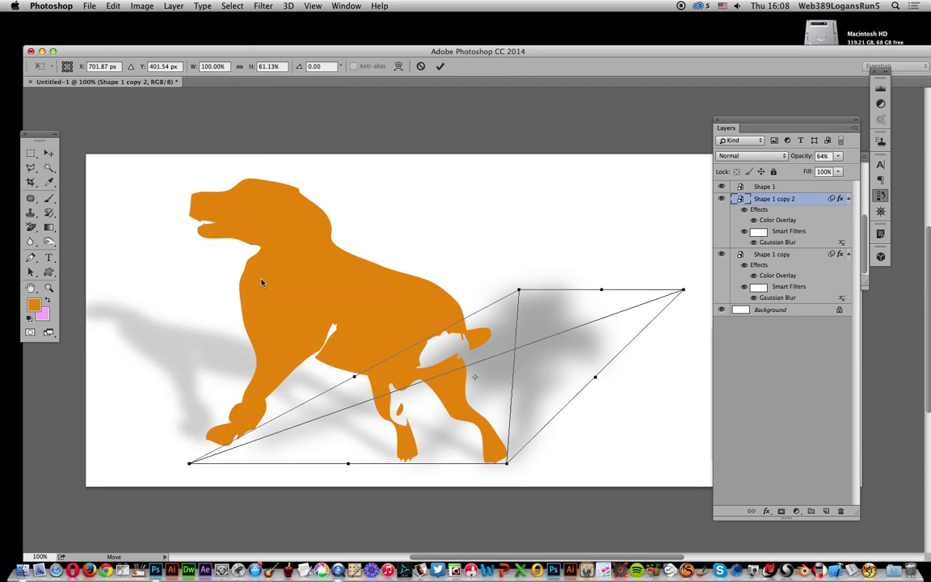
pyautogui.moveTo(485, 293); pyautogui.dragTo(532, 299)
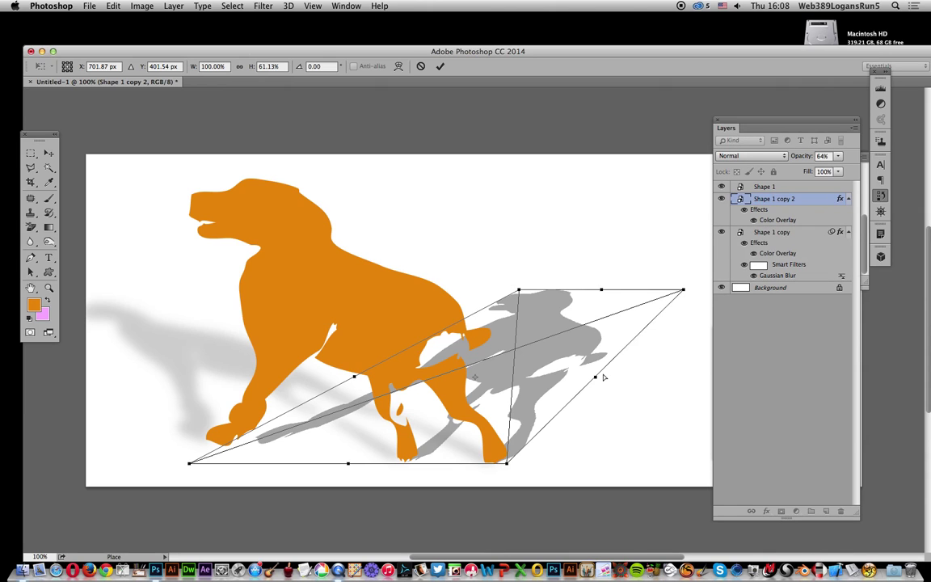
pyautogui.moveTo(595, 379); pyautogui.dragTo(633, 335)
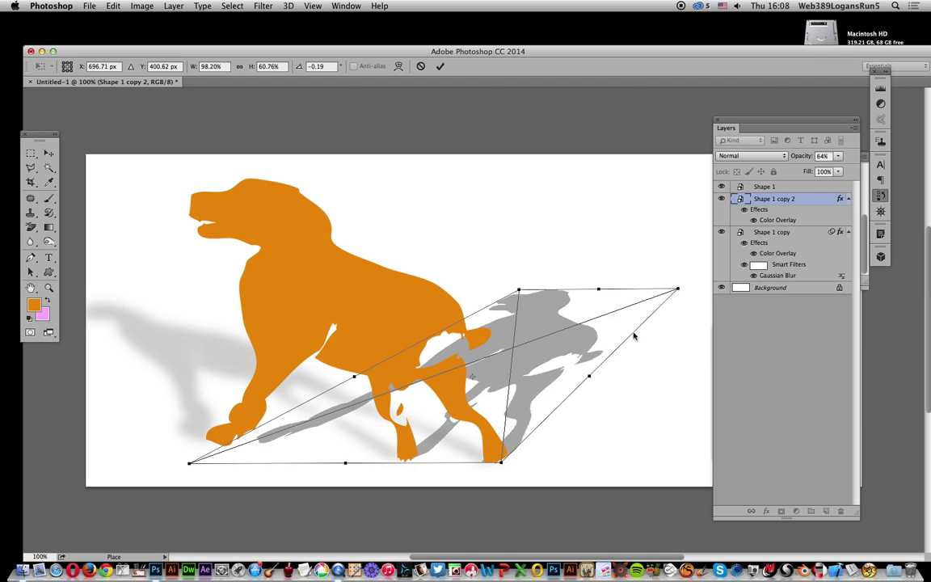
pyautogui.moveTo(679, 289); pyautogui.dragTo(713, 360)
pyautogui.moveTo(519, 291); pyautogui.dragTo(549, 334)
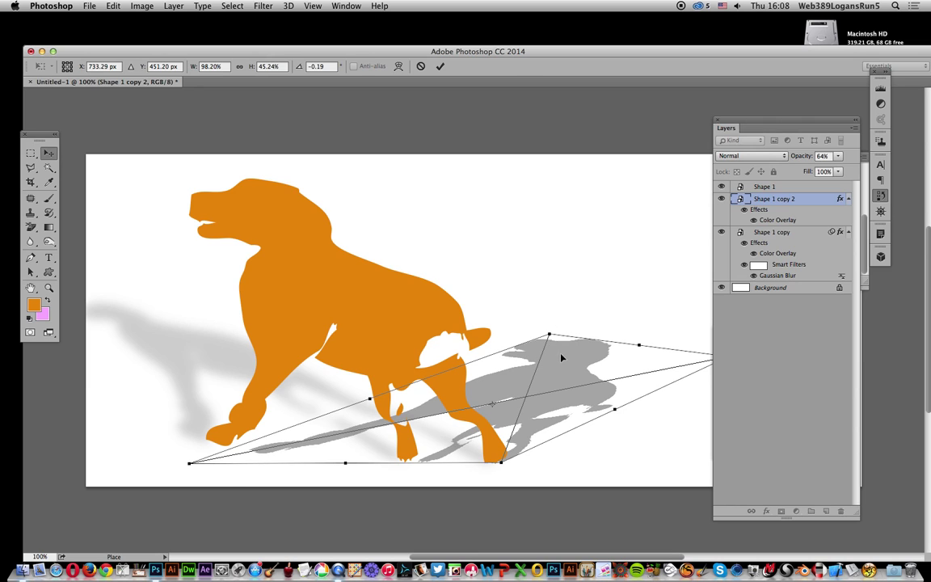
pyautogui.press('Return')
pyautogui.press('super+f')
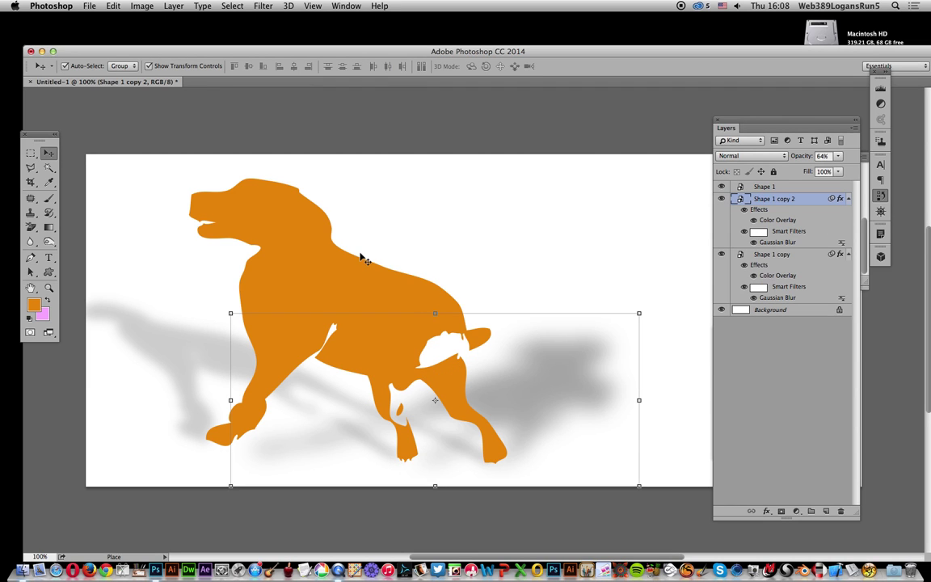
pyautogui.click(173, 6)
pyautogui.click(227, 399)
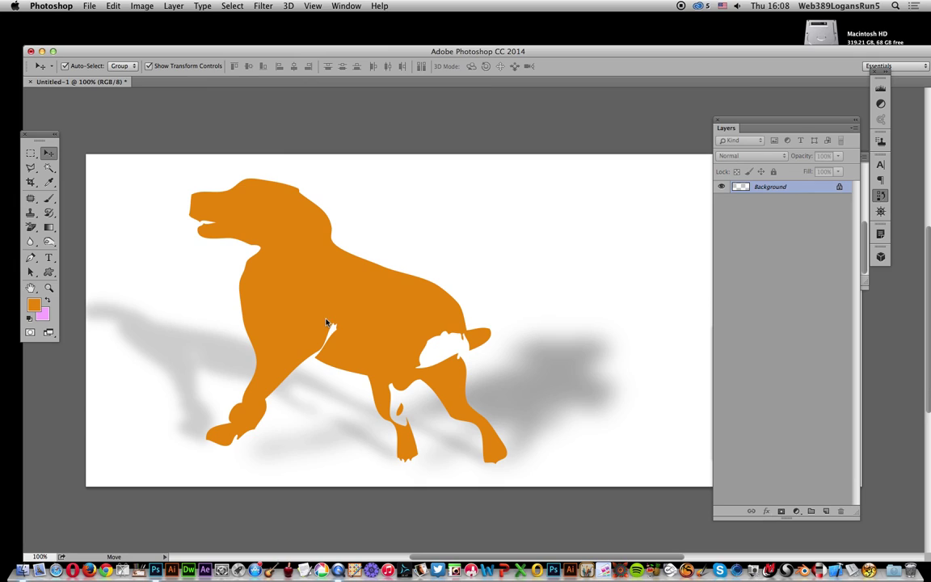